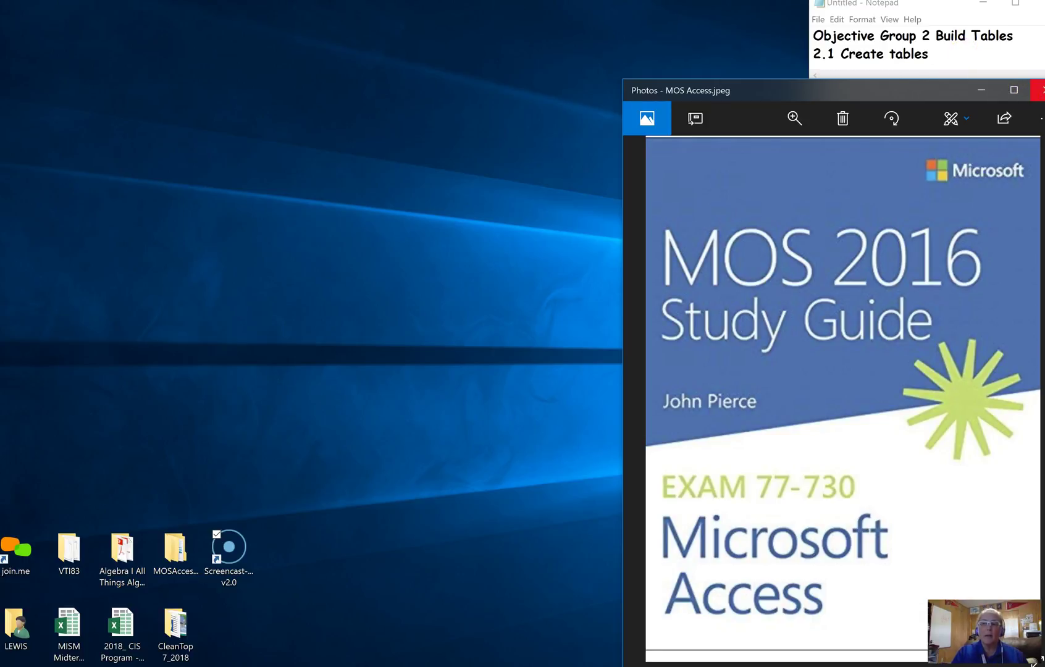
Step: Close the MOS Access.jpeg study guide cover image in Photos
click(1033, 94)
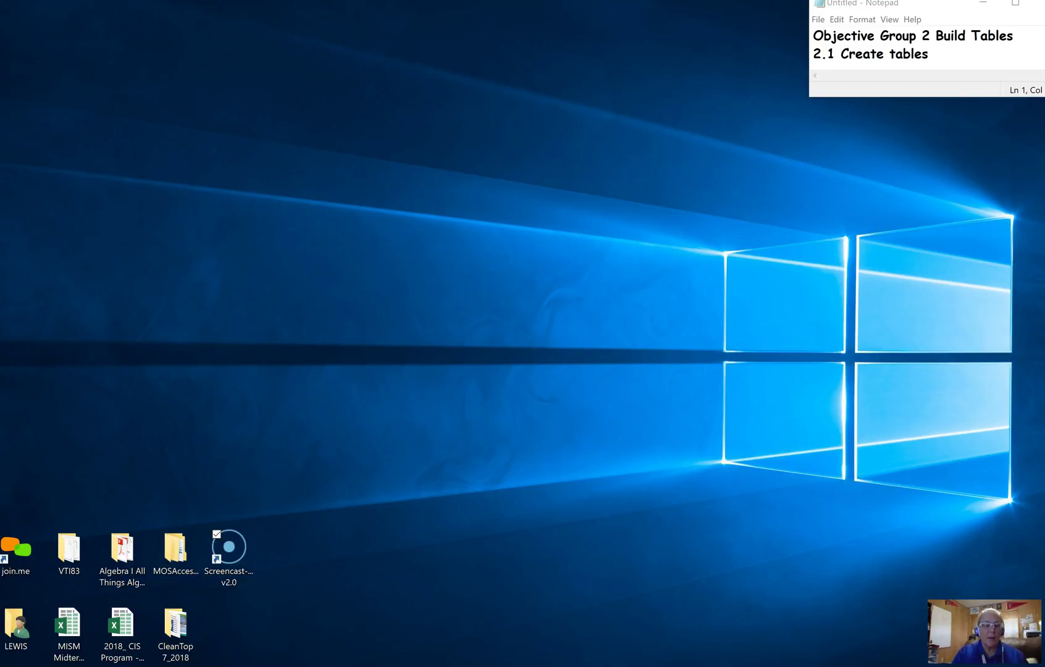
Step: Launch Access from Windows search, keeping a single start window in view
key(super)
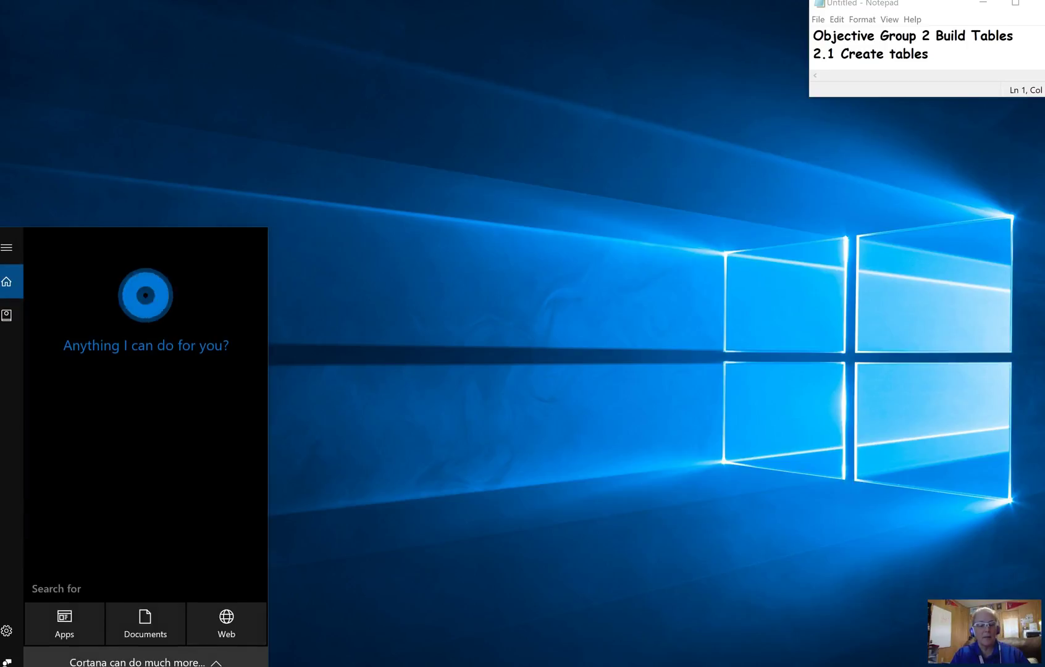
text(access)
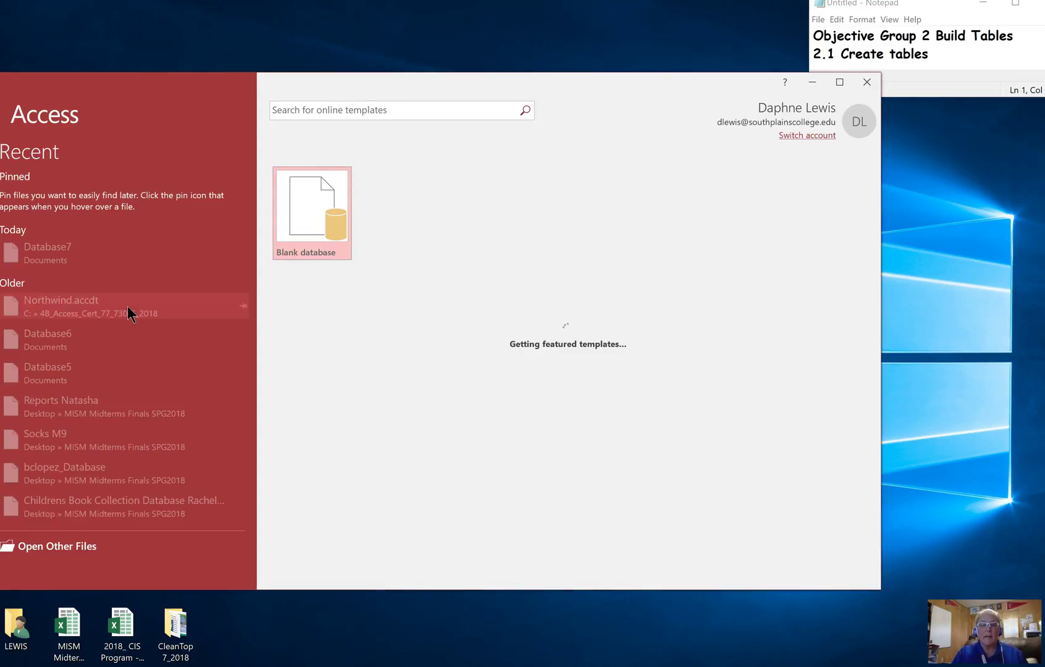
mouse_move(302, 81)
mouse_down()
mouse_move(434, 88)
mouse_move(396, 106)
mouse_up()
click(959, 101)
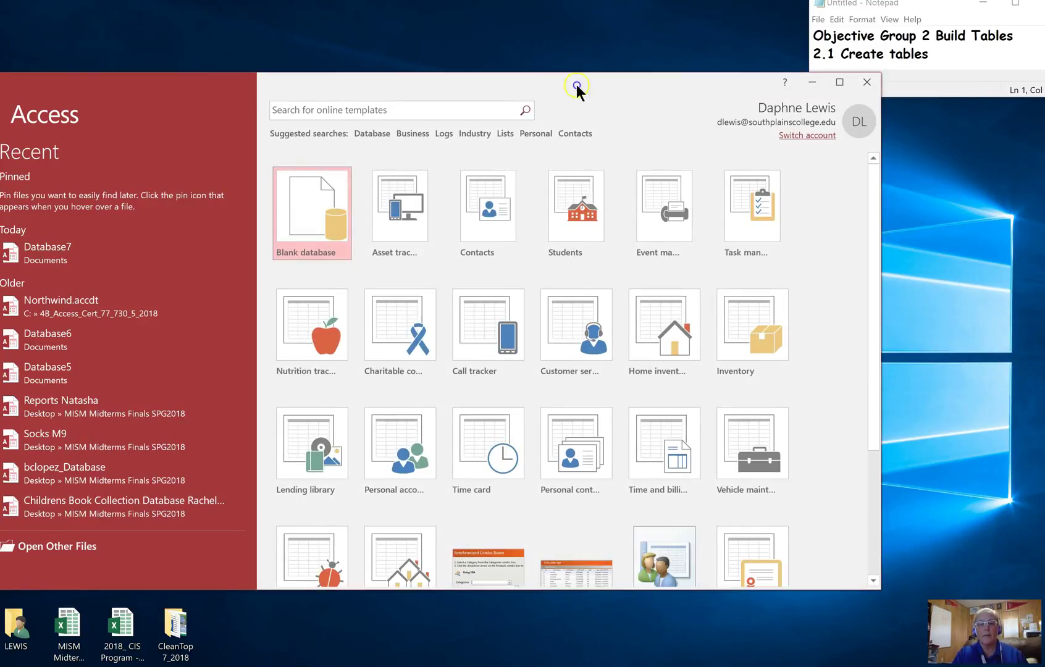
drag(576, 85, 659, 86)
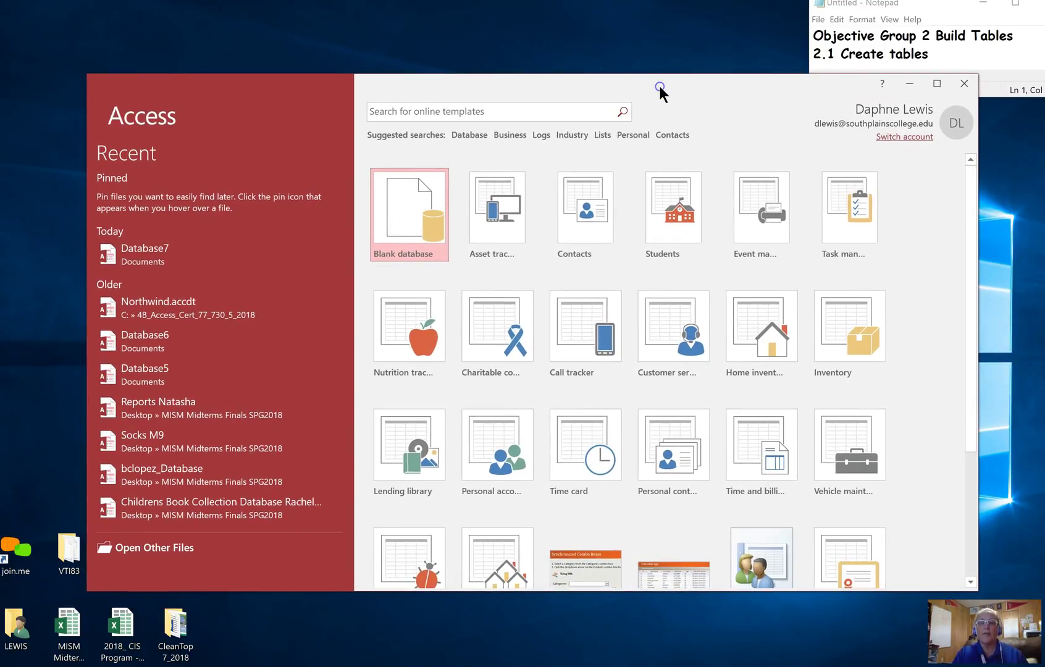
Step: Create a new blank database (Database8) and widen the Navigation Pane
click(408, 216)
double_click(408, 213)
click(181, 297)
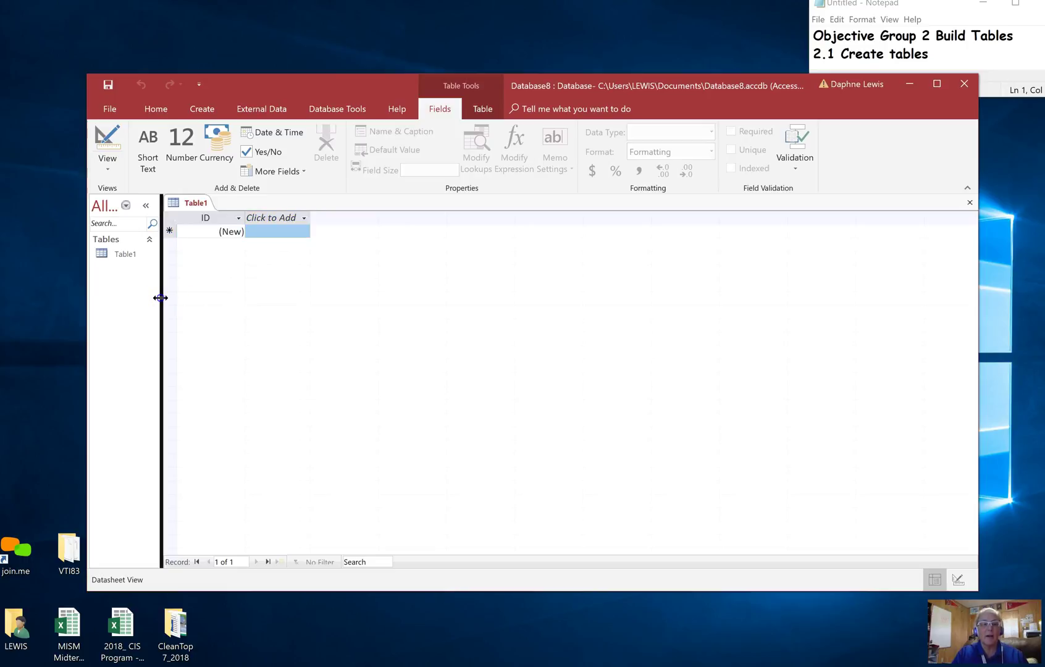
drag(158, 298, 222, 298)
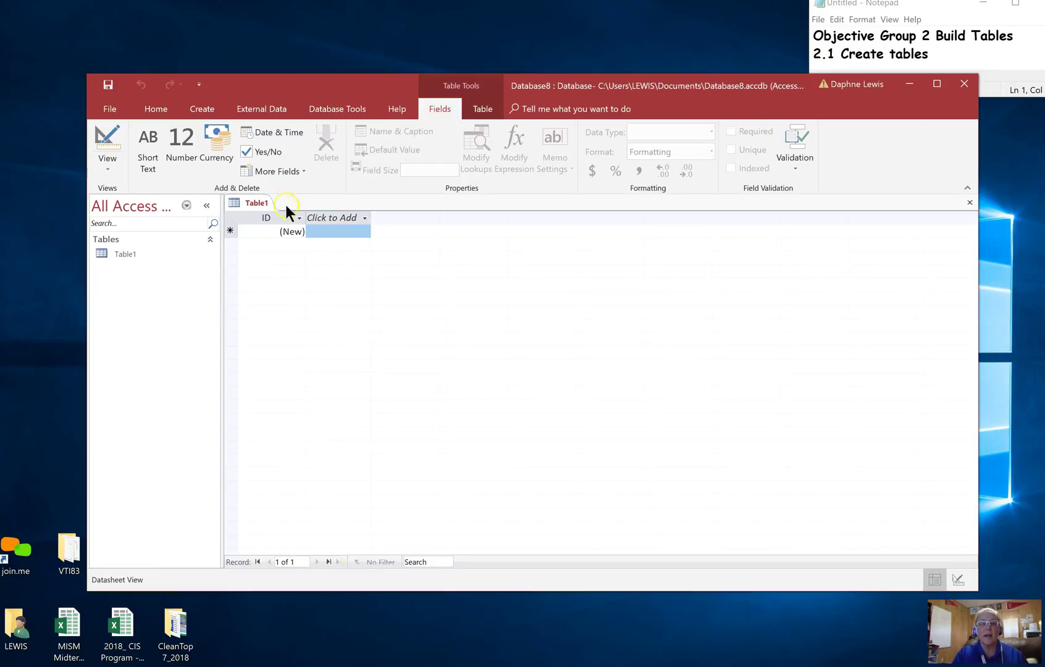
click(310, 235)
Step: Enlarge the Access window, select Table1 and show the Home tab commands
click(256, 207)
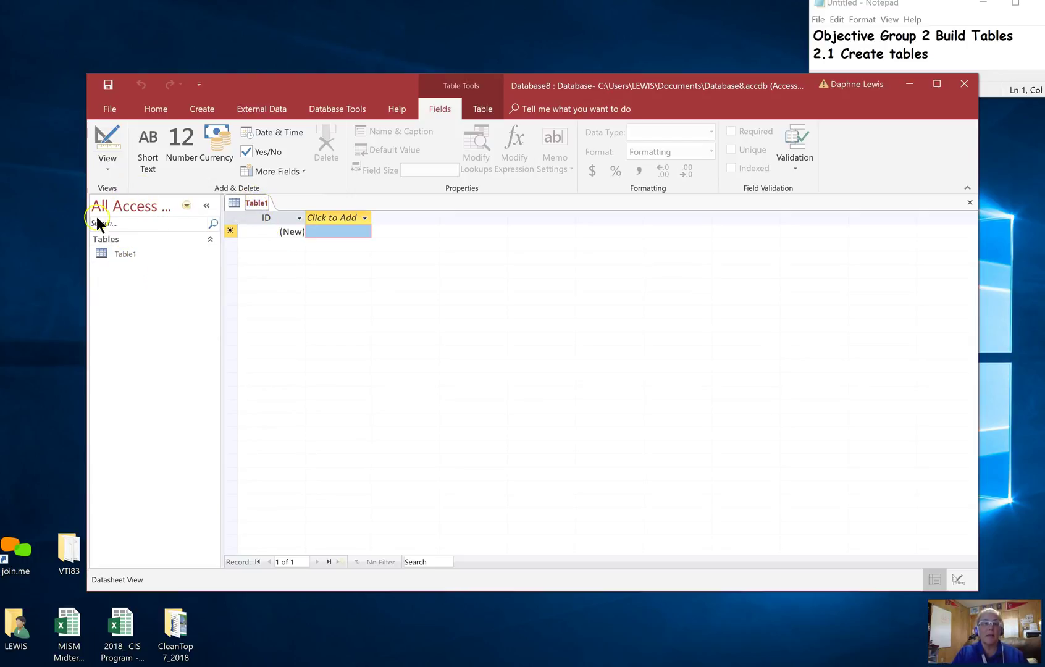
drag(88, 211, 20, 211)
drag(169, 265, 217, 264)
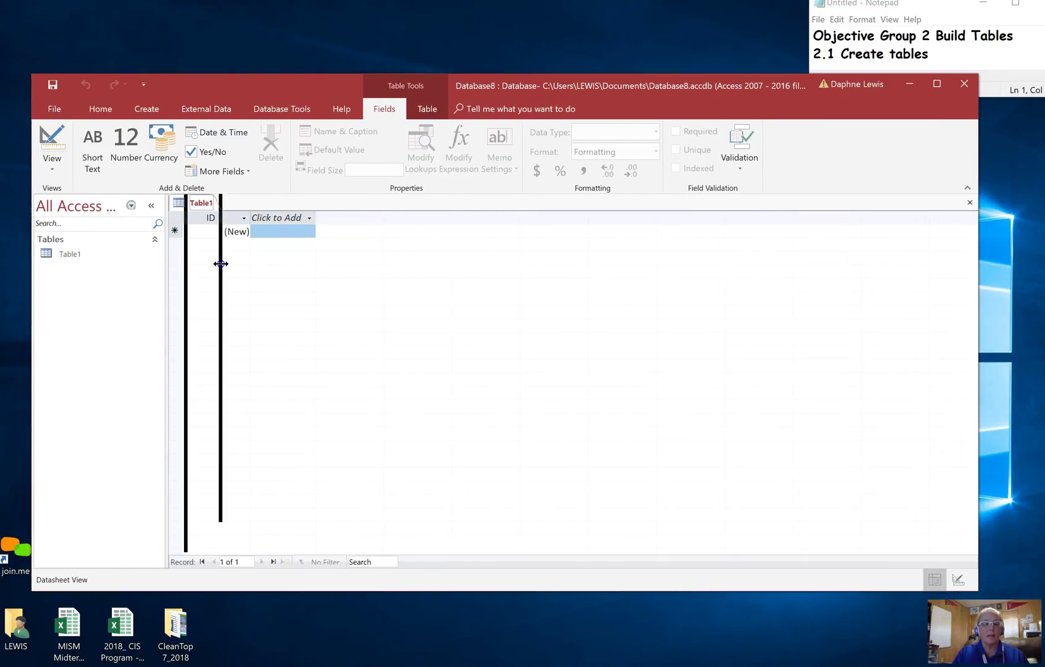
click(76, 253)
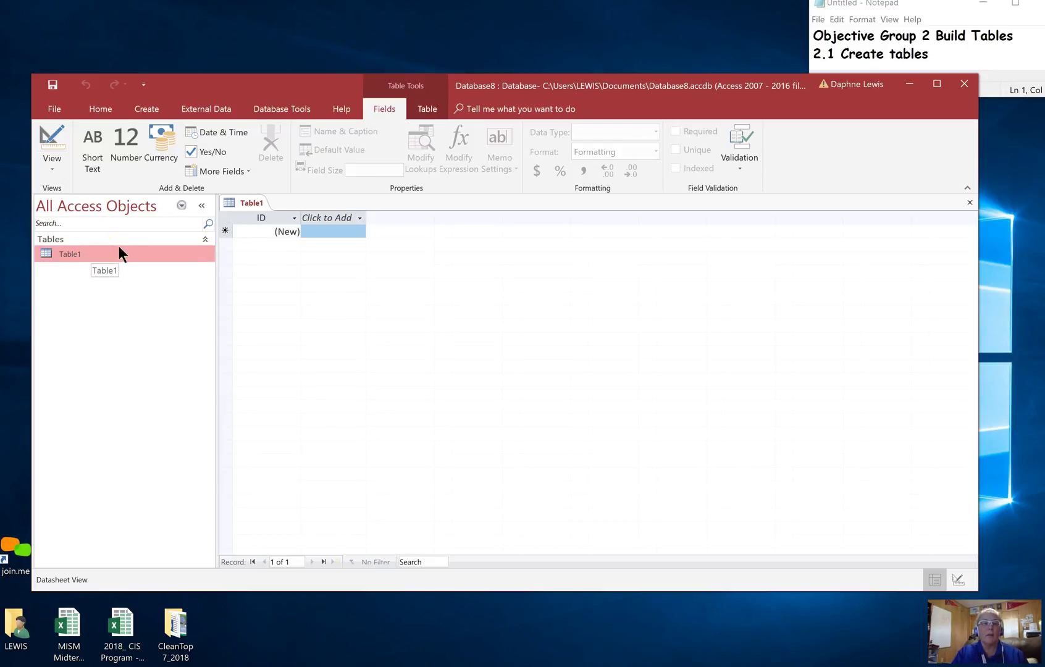
click(100, 109)
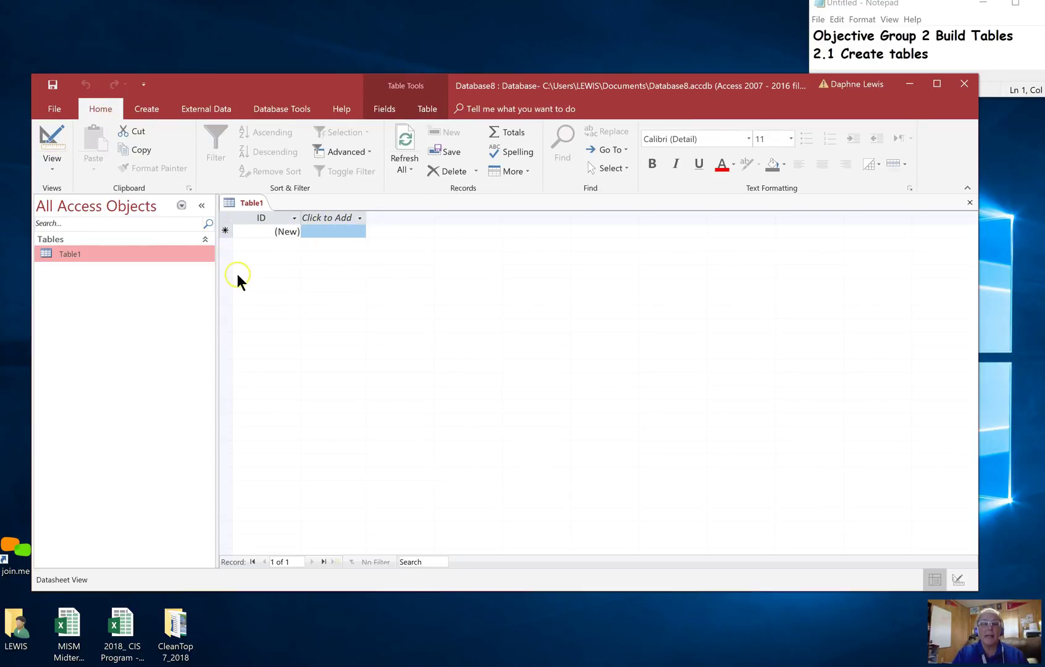
click(317, 257)
click(327, 232)
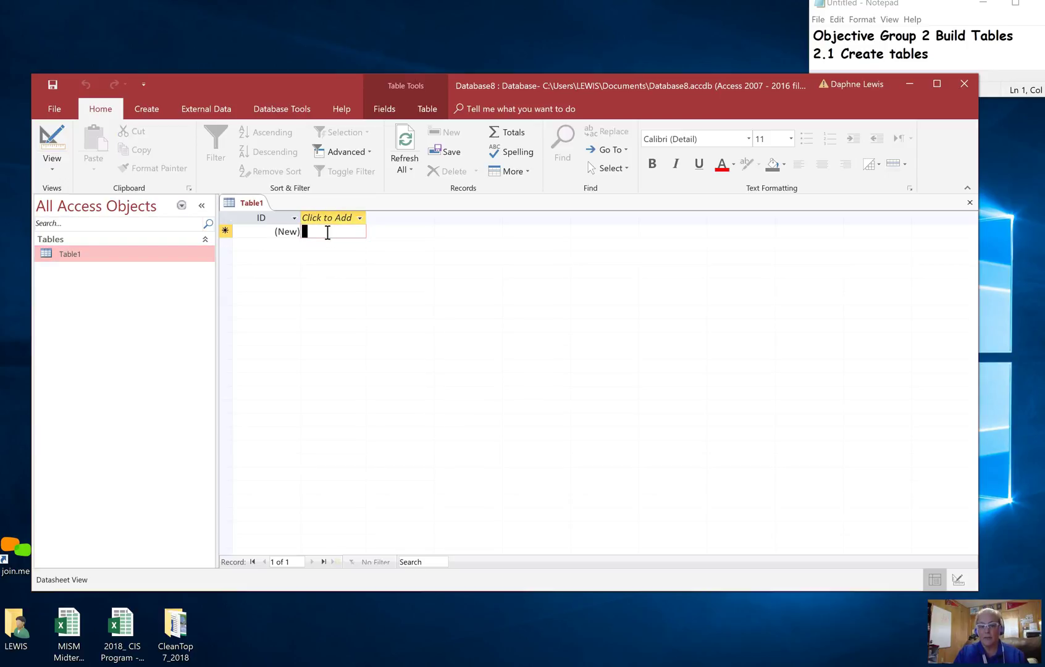
click(270, 219)
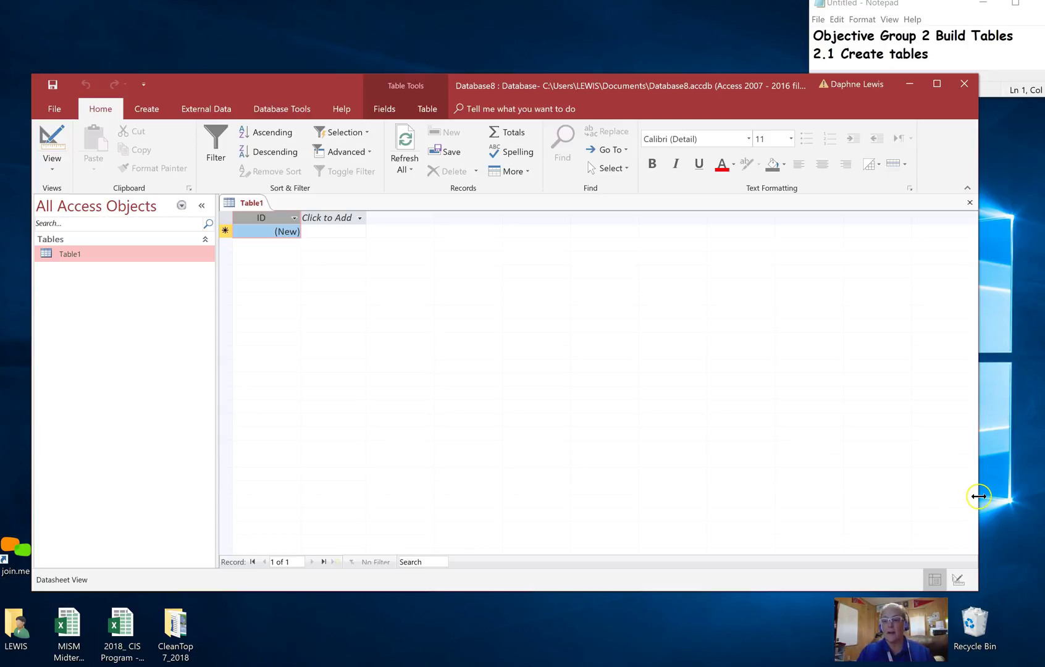
drag(978, 500, 1022, 506)
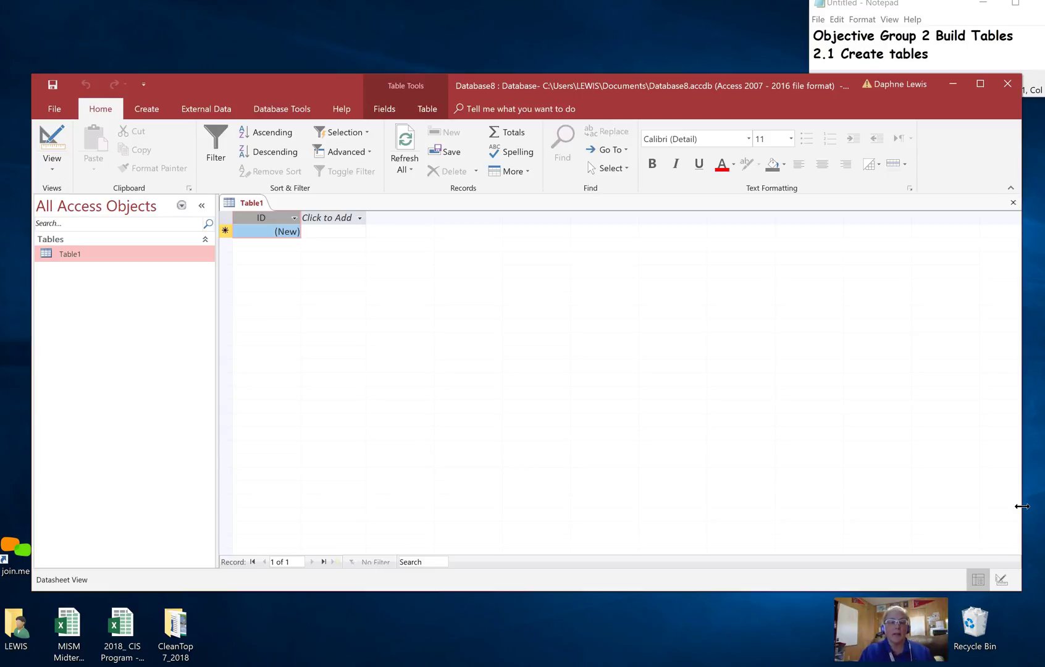
Step: Enter Title, Author and PublicationDate in the first three new columns
click(333, 229)
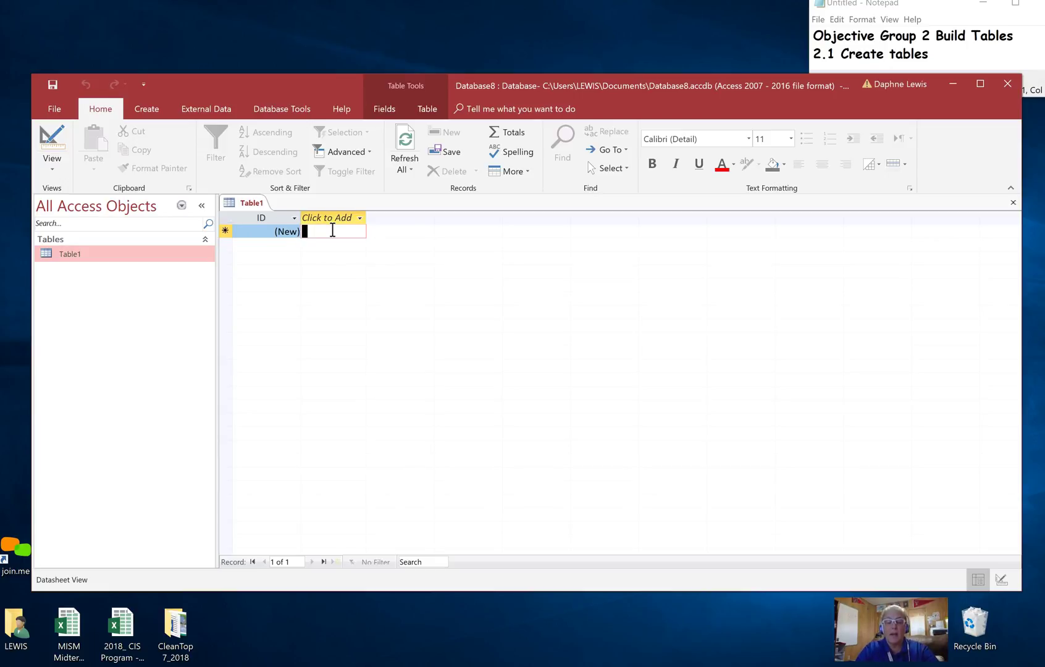
text(Title)
key(Tab)
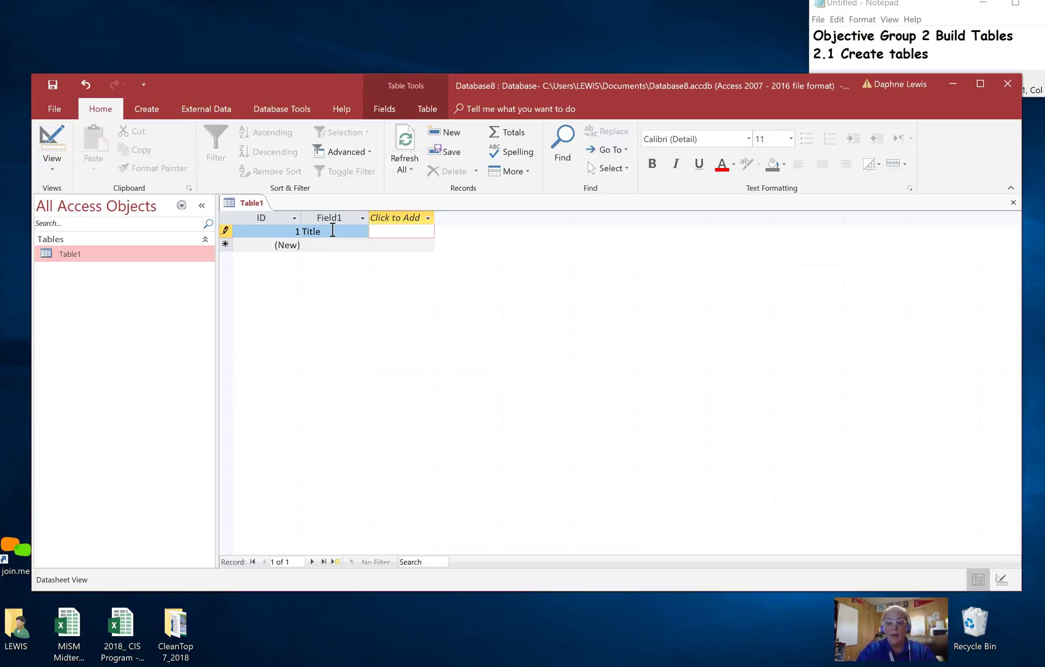
text(Author)
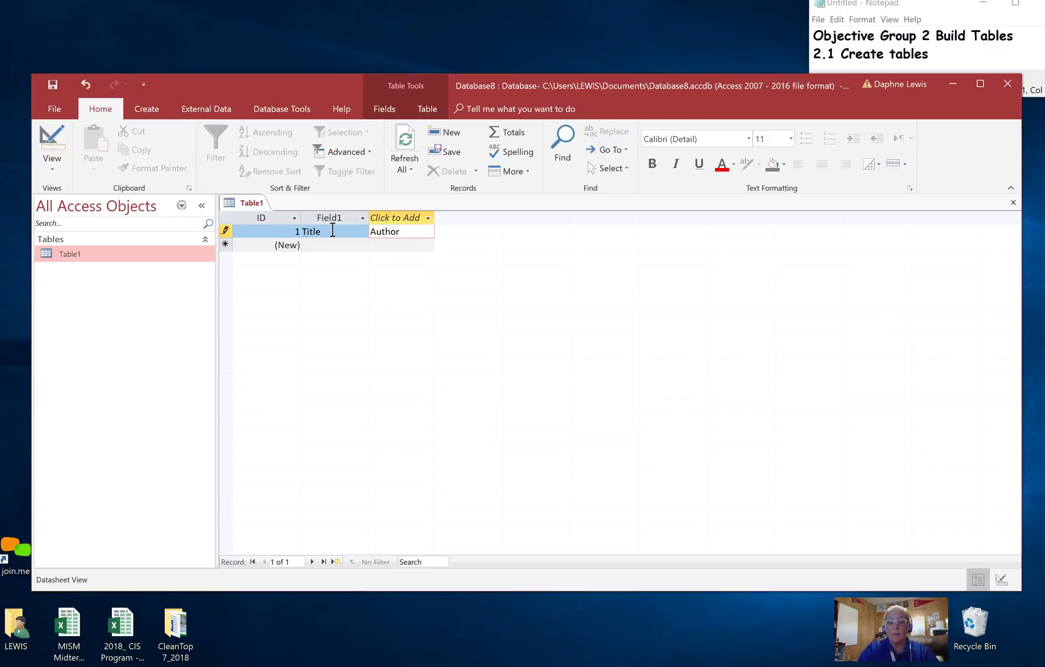
key(Tab)
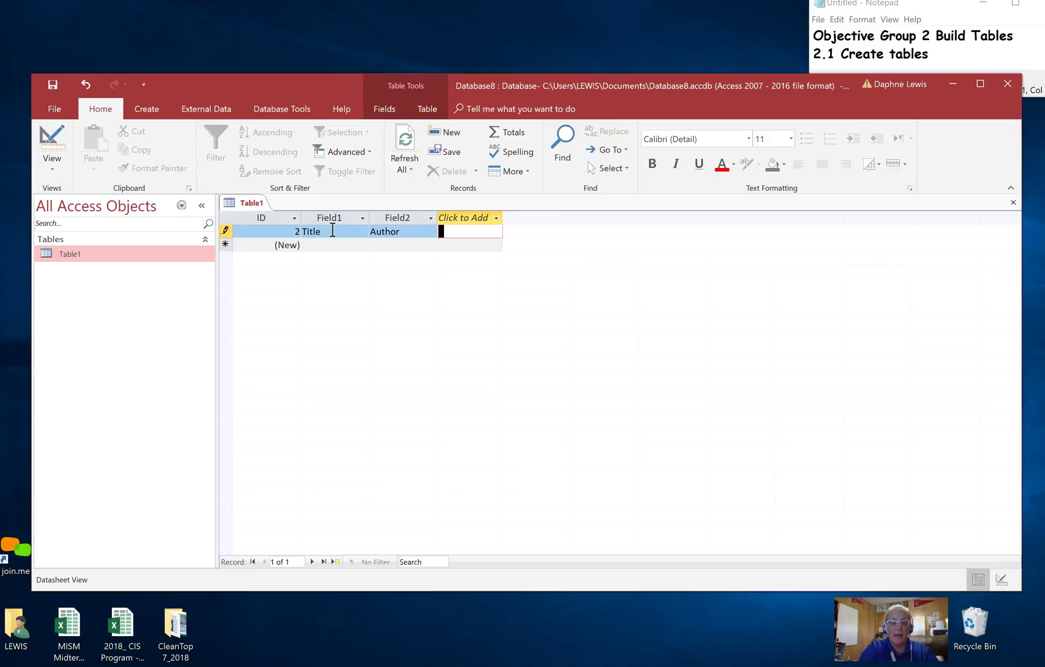
text(Publication)
text(Date)
key(Tab)
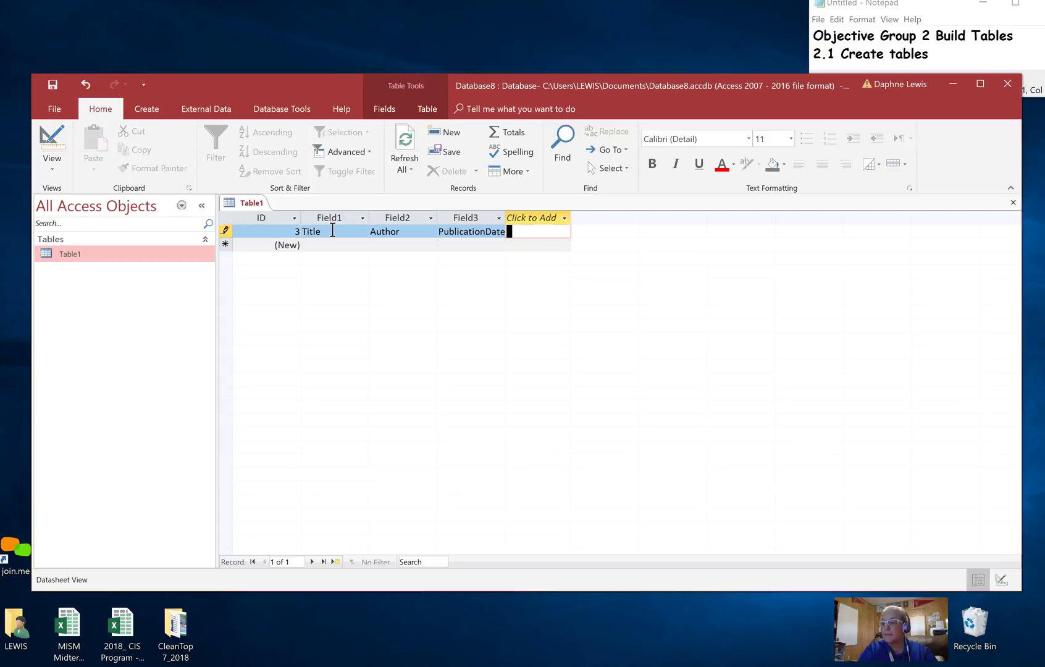
Step: Enter Genre, Format and Pages in the next three columns
text(Genre)
key(Tab)
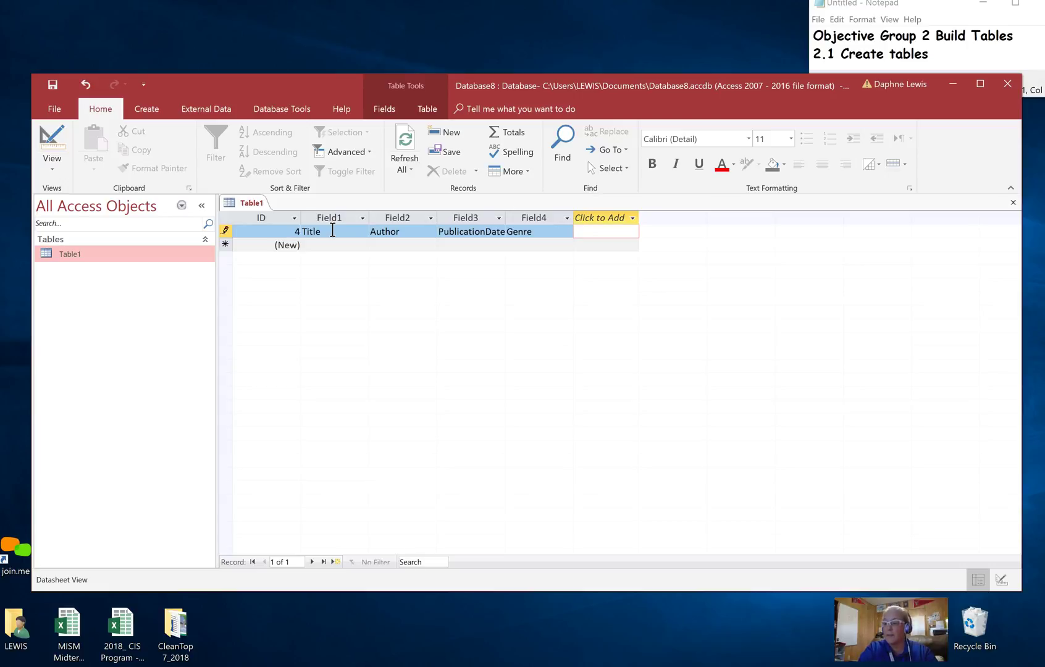
text(Format)
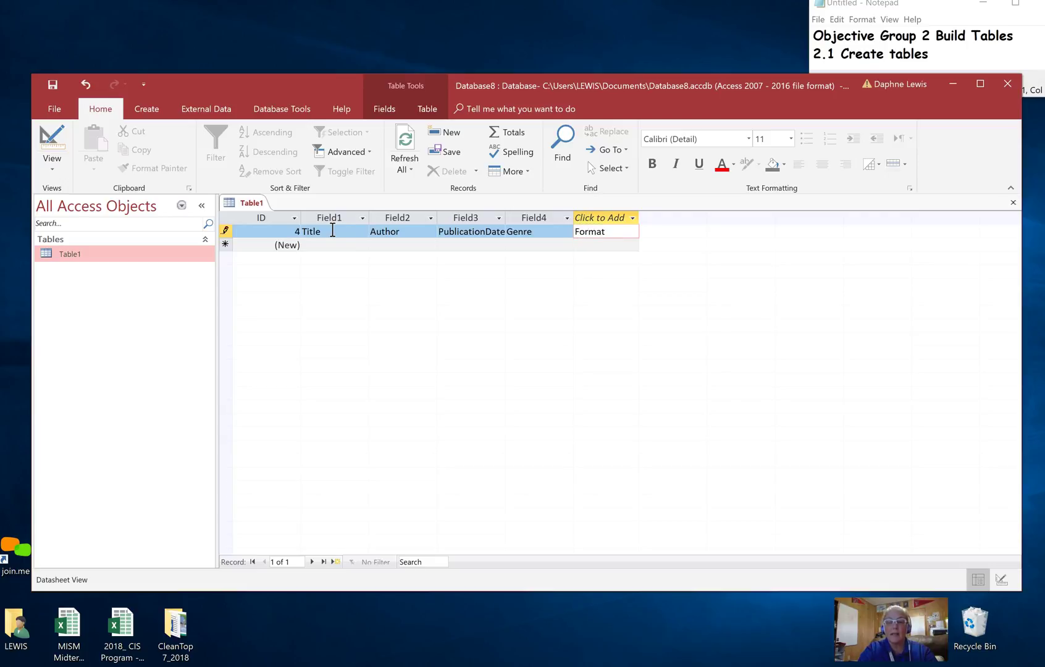
key(Tab)
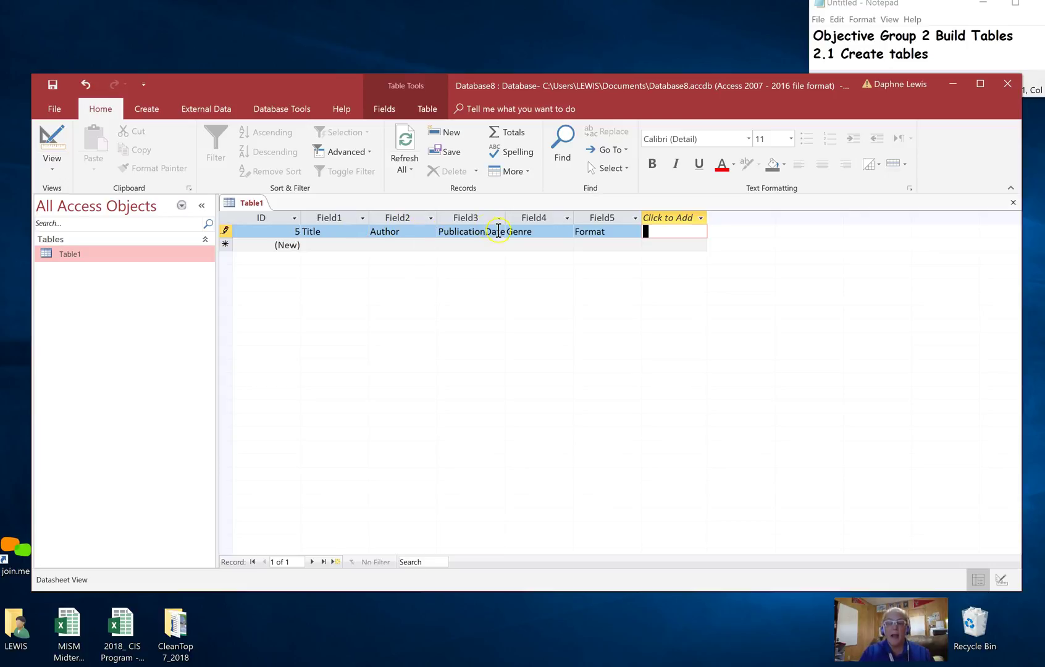
text(Pages)
key(Tab)
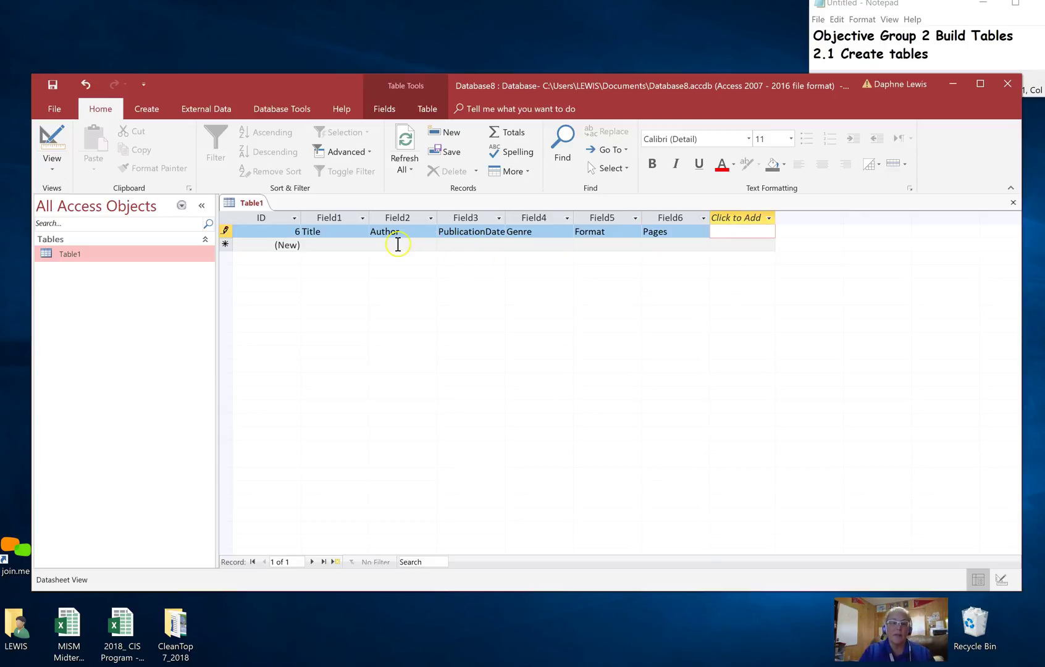
Step: Enter the MOS 2016 Study Guide Microsoft Access title and author John Pierce
click(342, 243)
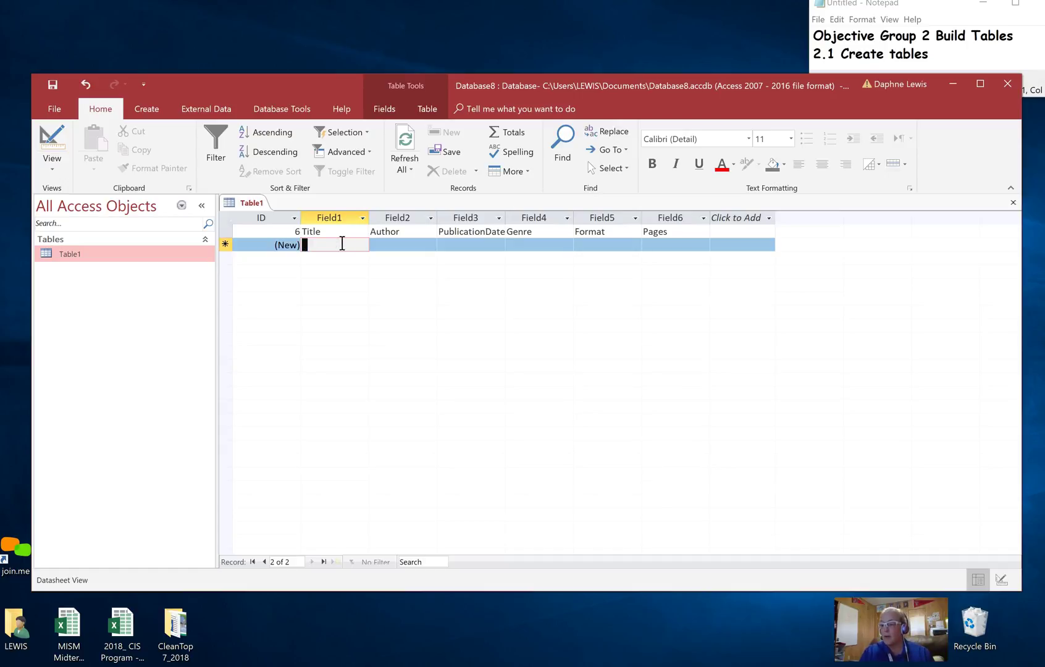
text(MOS 2016)
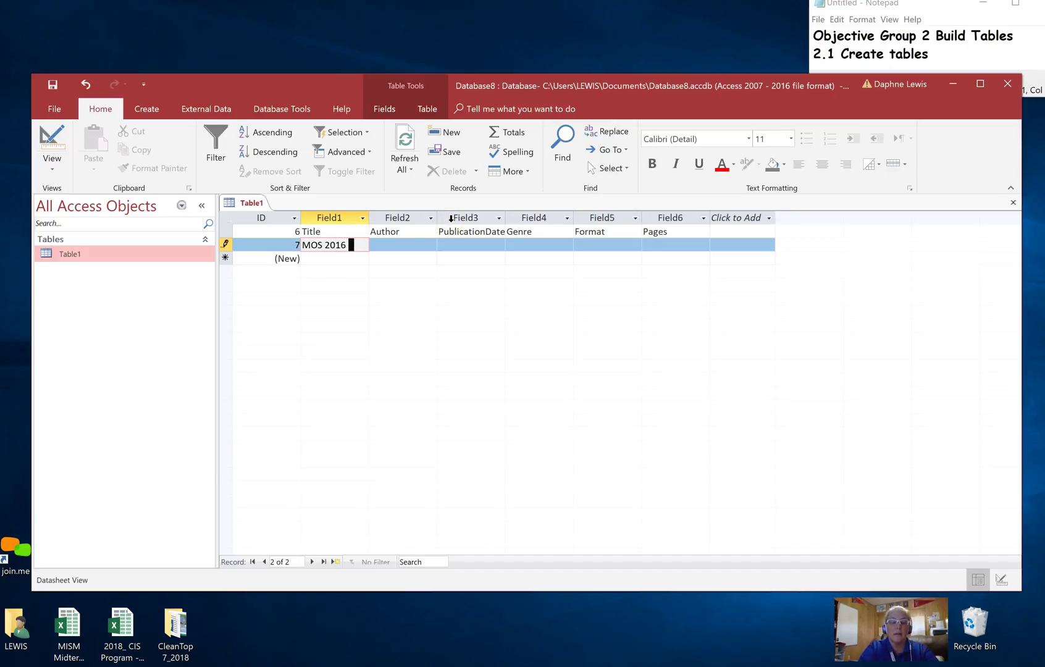
text( Study)
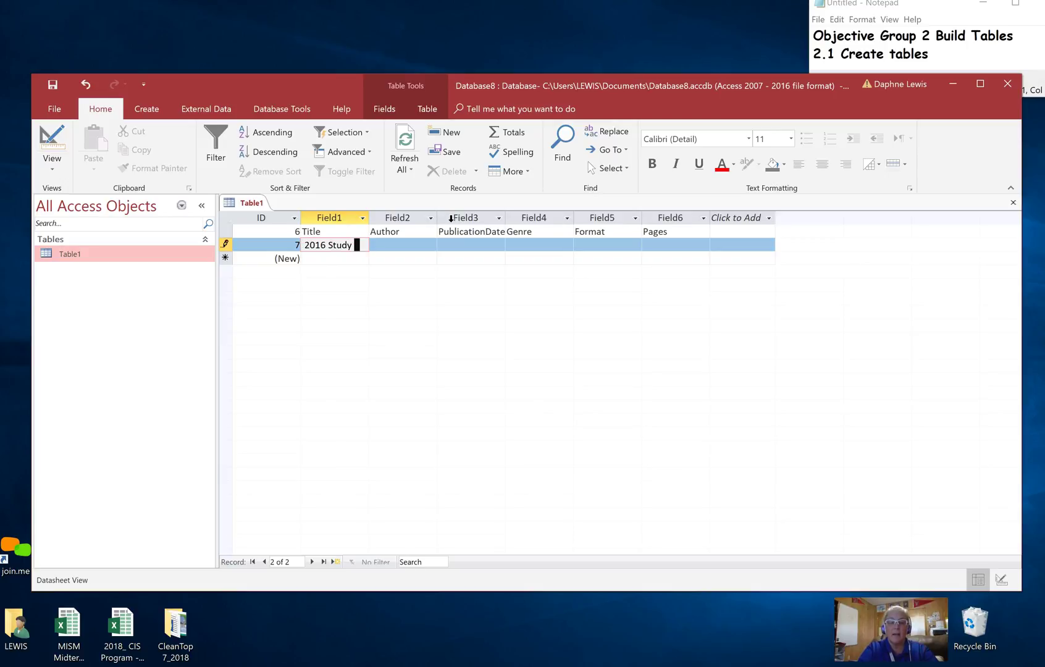
text(Guide)
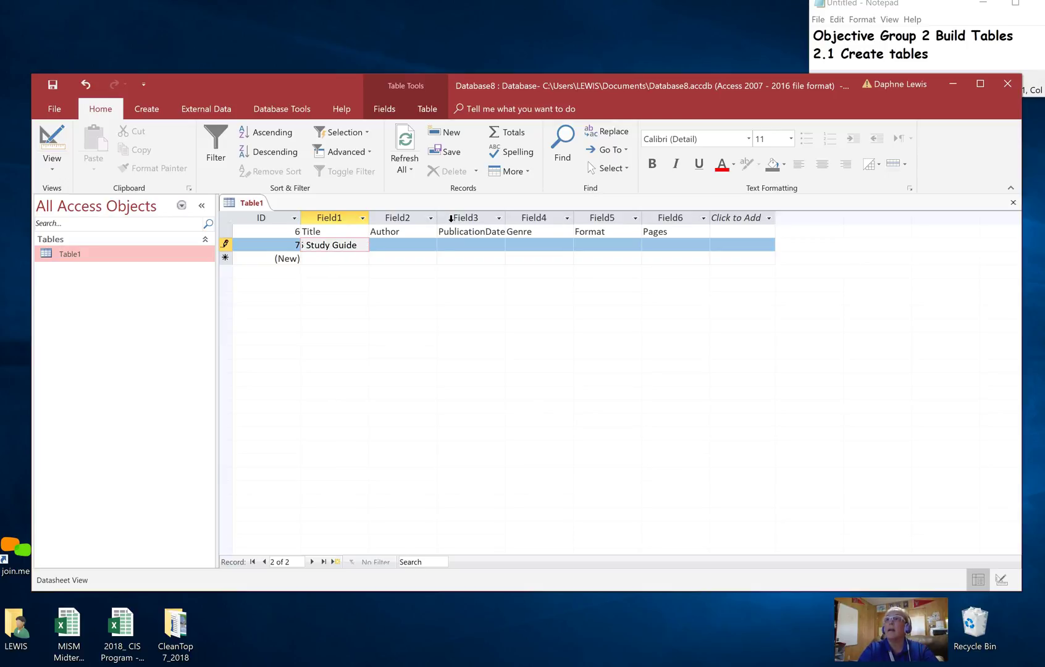
text( <oc)
key(BackSpace)
key(BackSpace)
key(BackSpace)
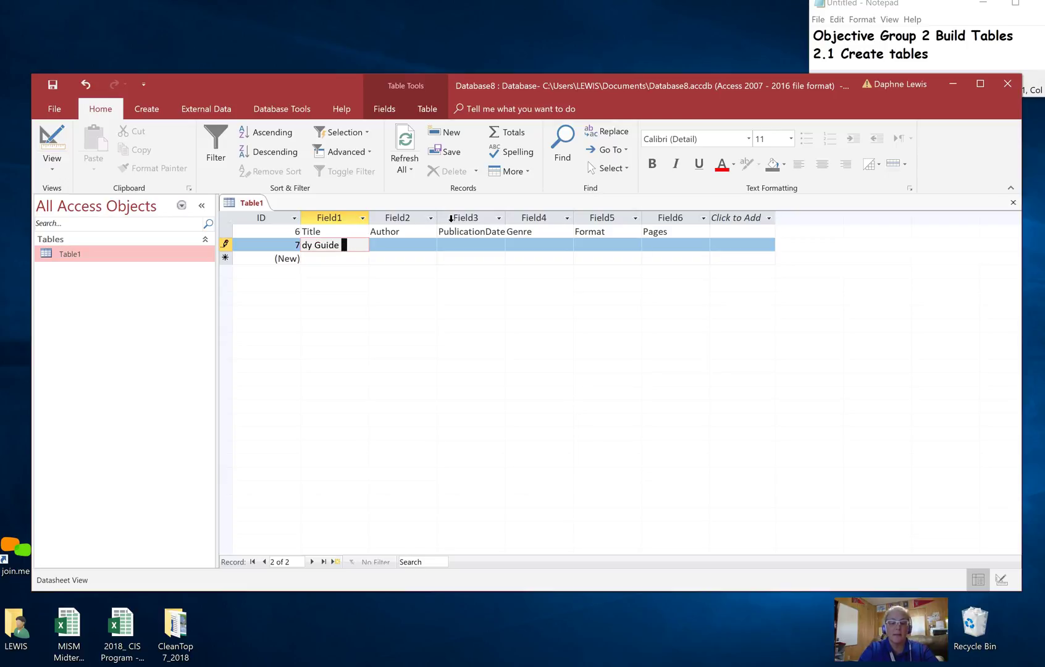
text(Microsoft Access)
key(Tab)
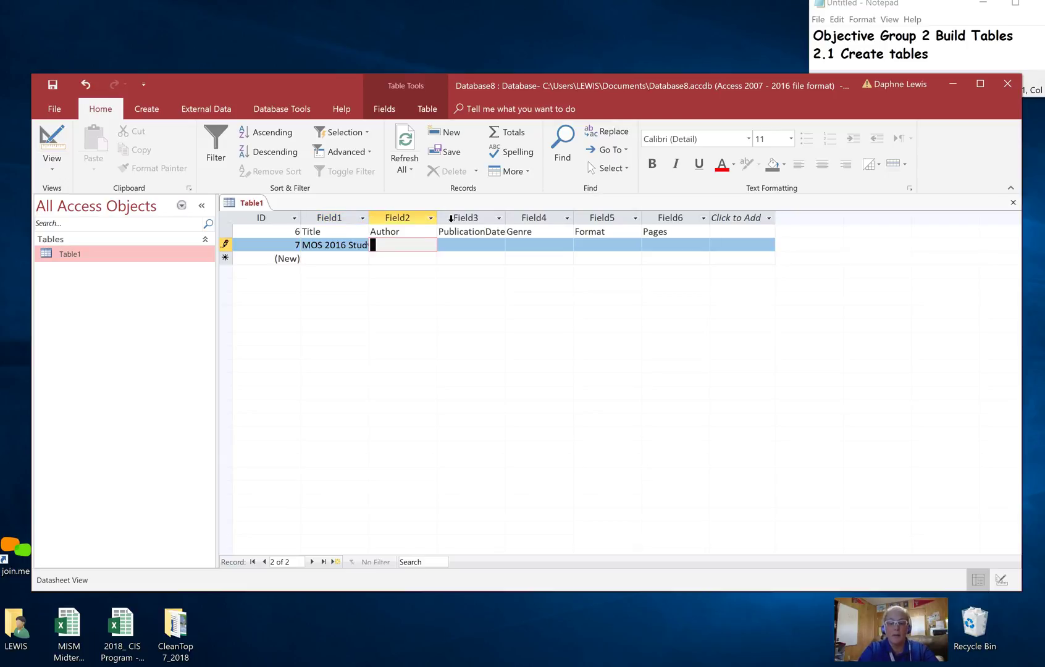
text(John Pierce)
key(Tab)
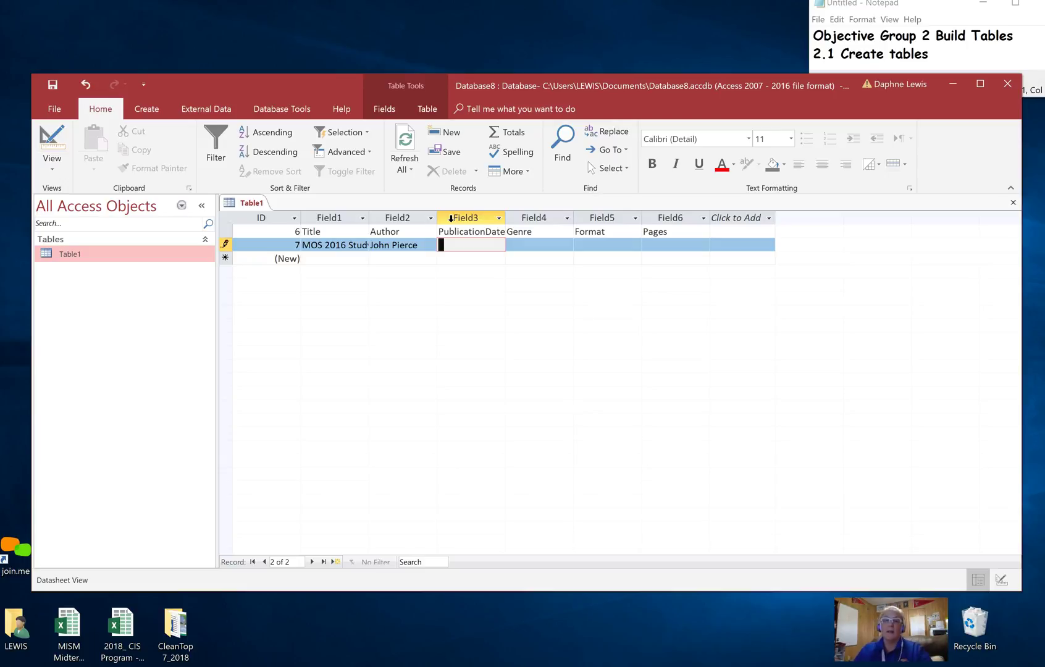
Step: Fill in 2017, Textbook, Kindle Ebook and 217 pages to finish the record
text(2)
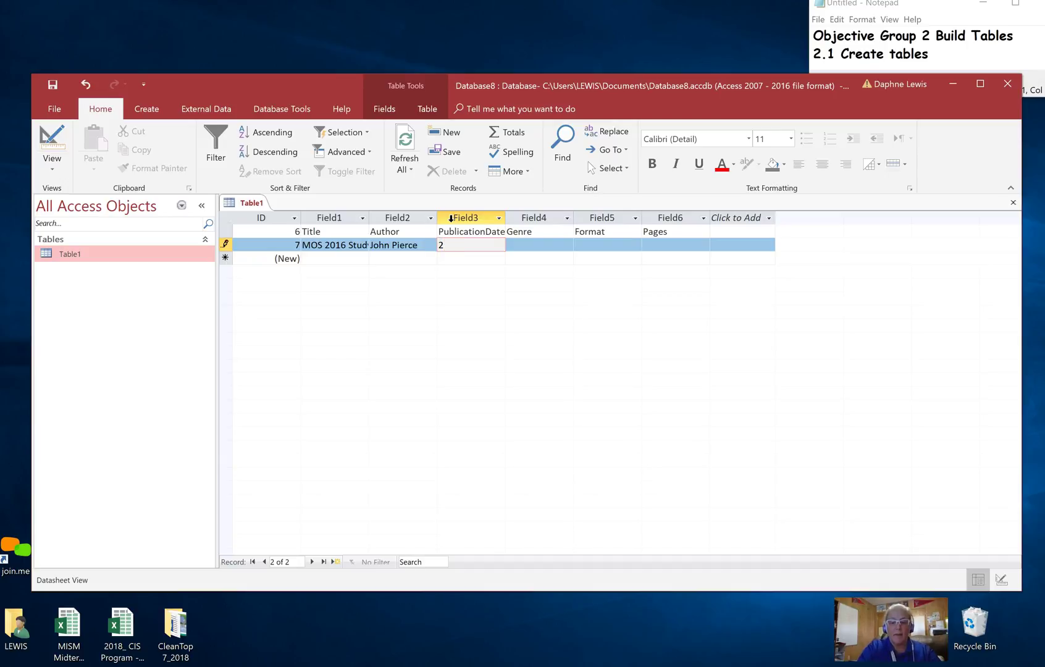
text(017)
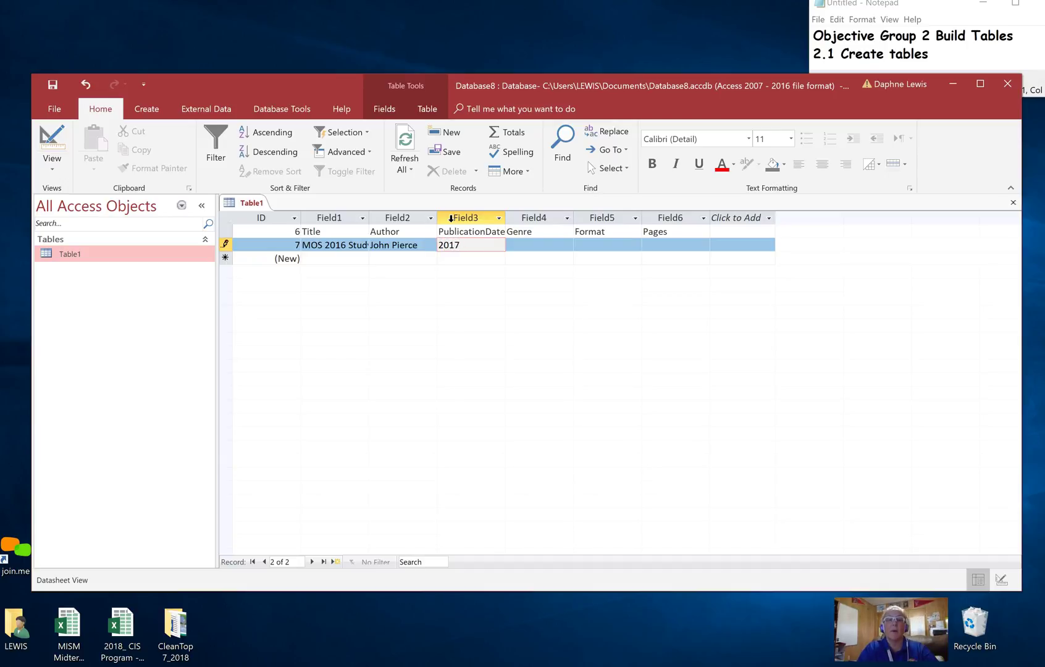
key(Tab)
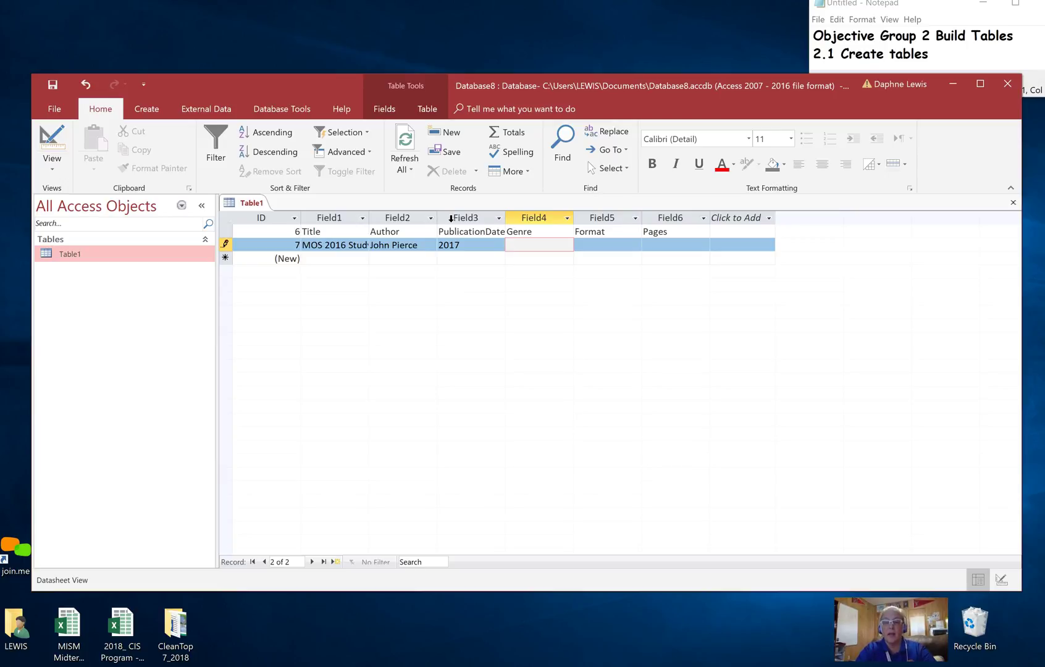
text(Textbook)
key(Tab)
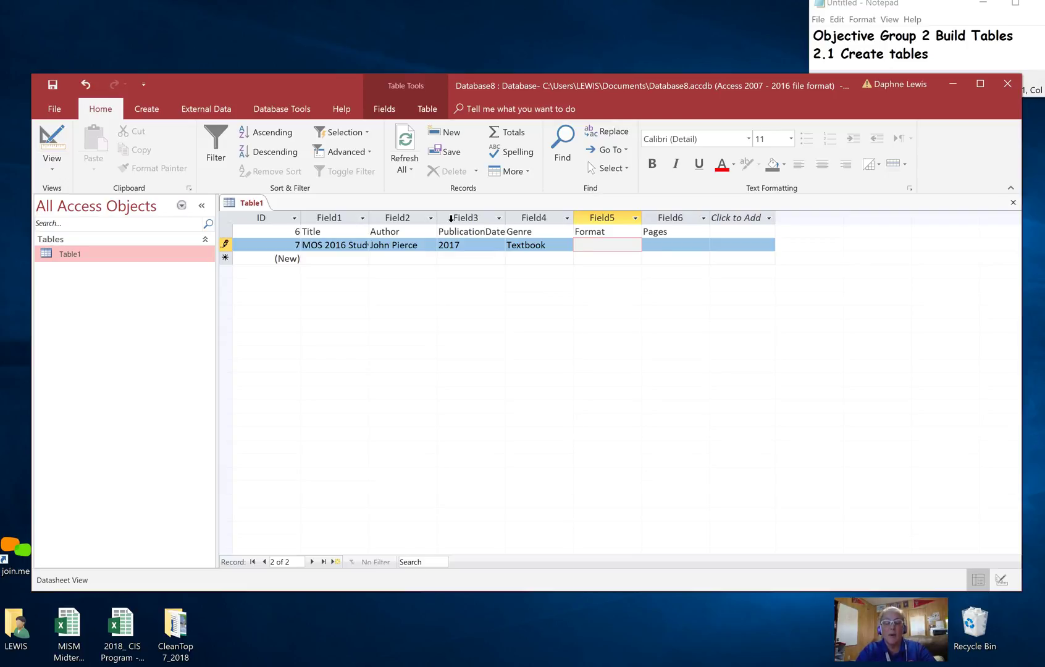
text(Kindle Ebook)
key(Tab)
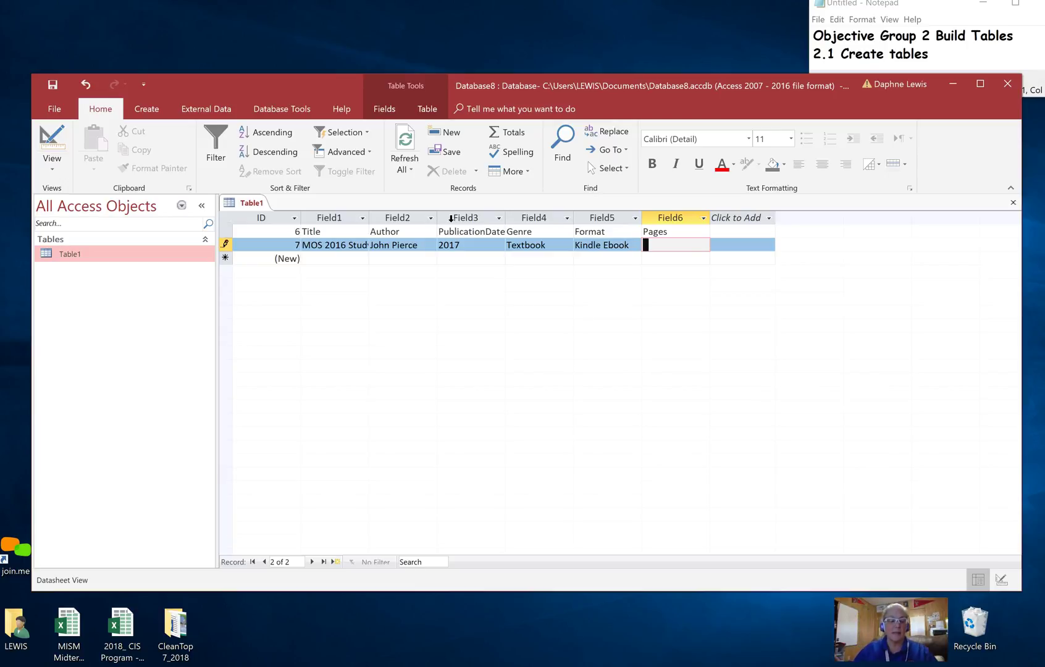
text(217)
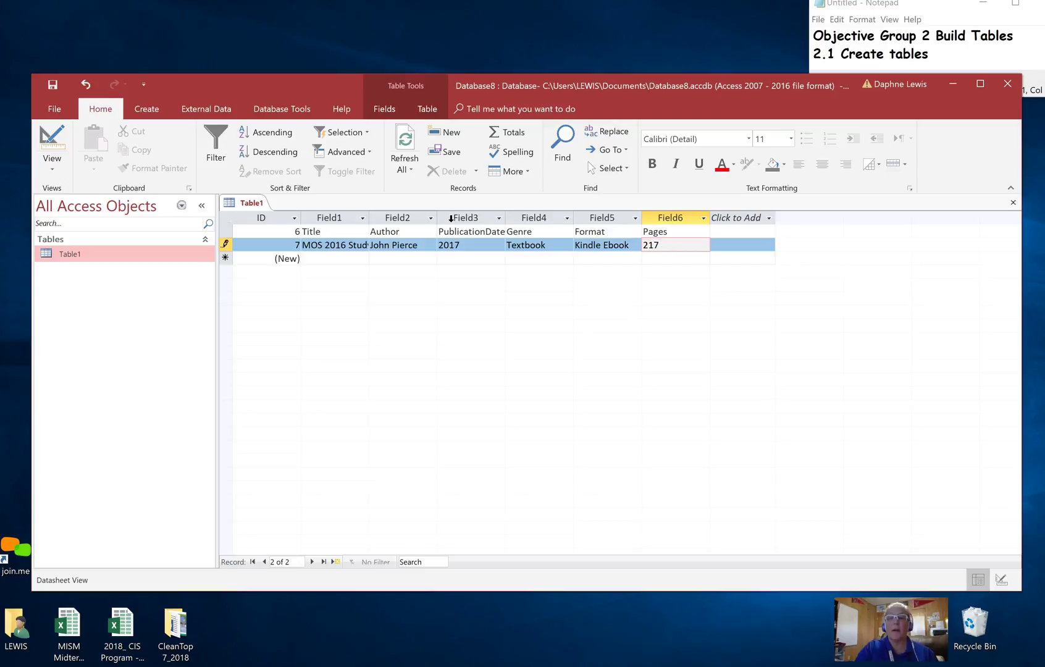
key(Tab)
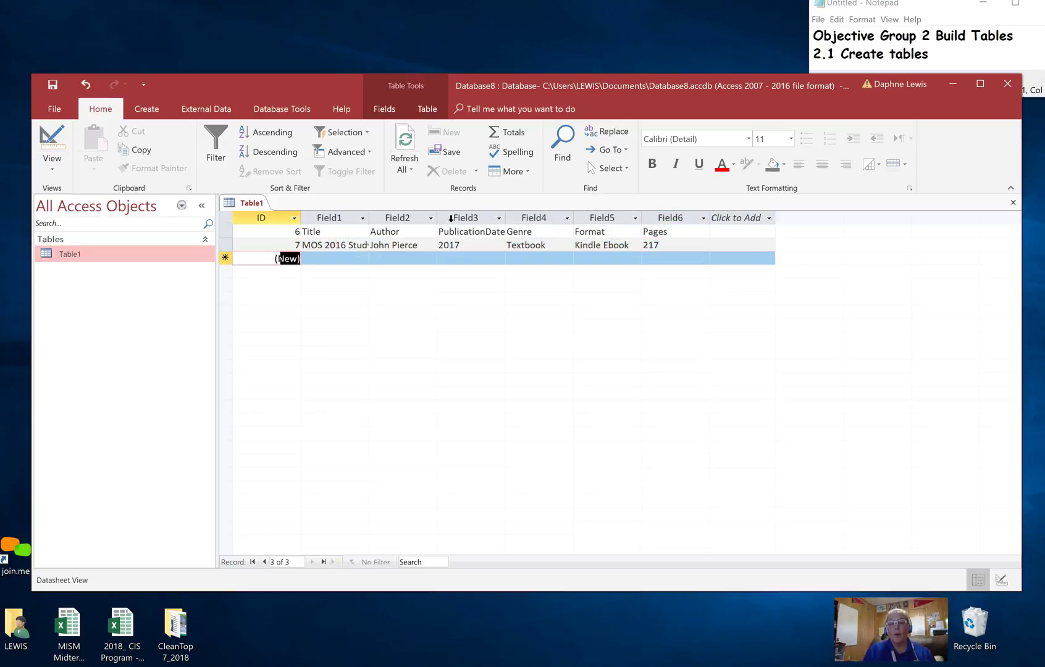
Step: Choose Design View from the View menu, bringing up the table-name prompt
click(294, 245)
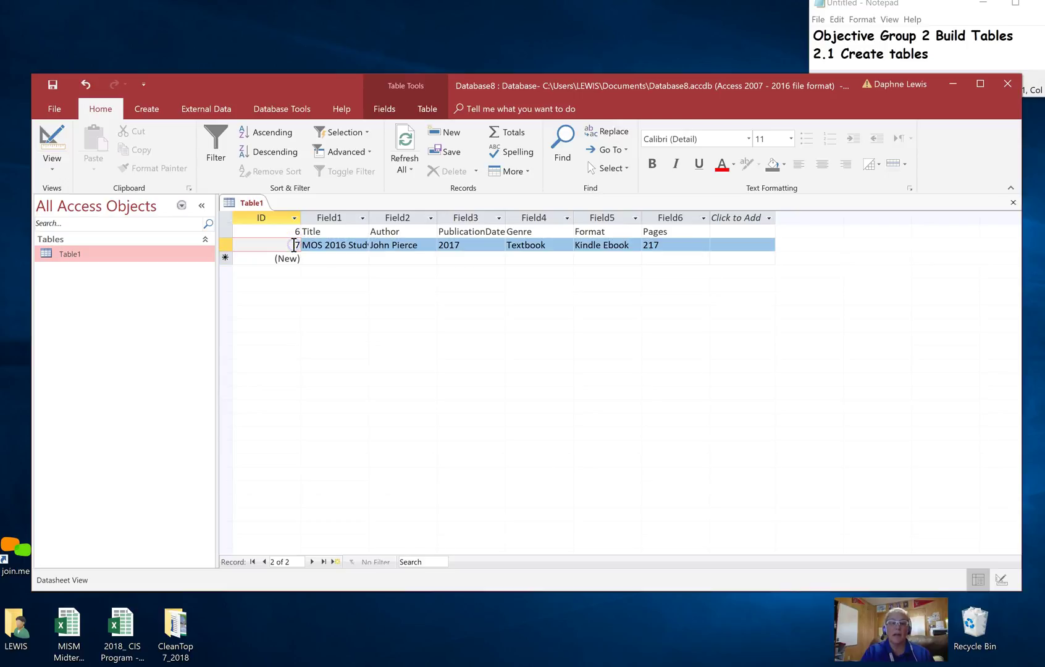
click(335, 231)
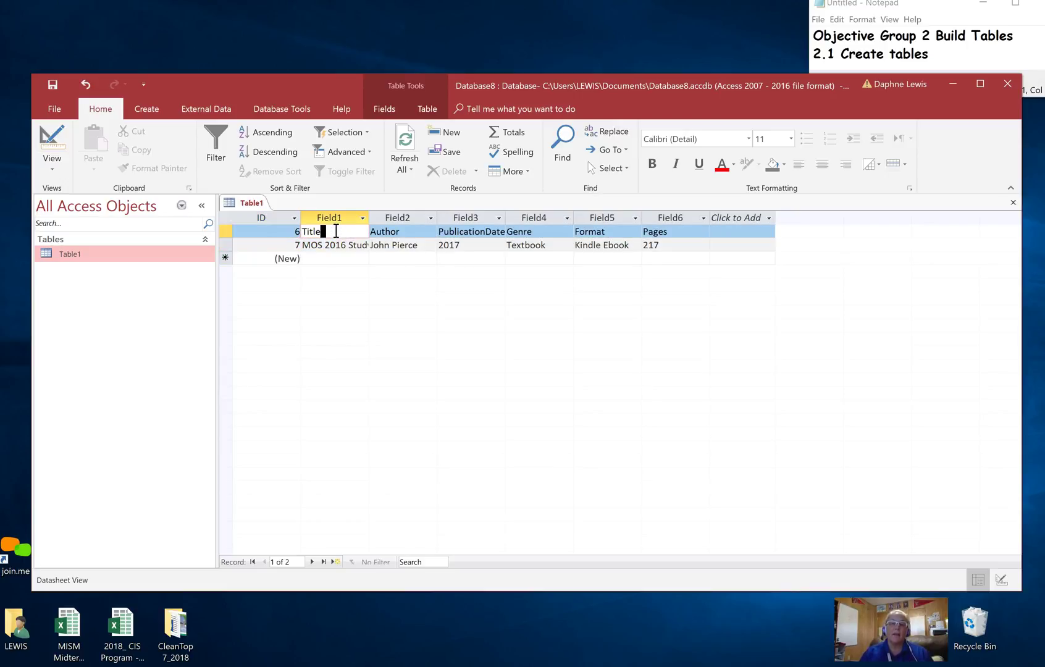
key(Insert)
click(48, 164)
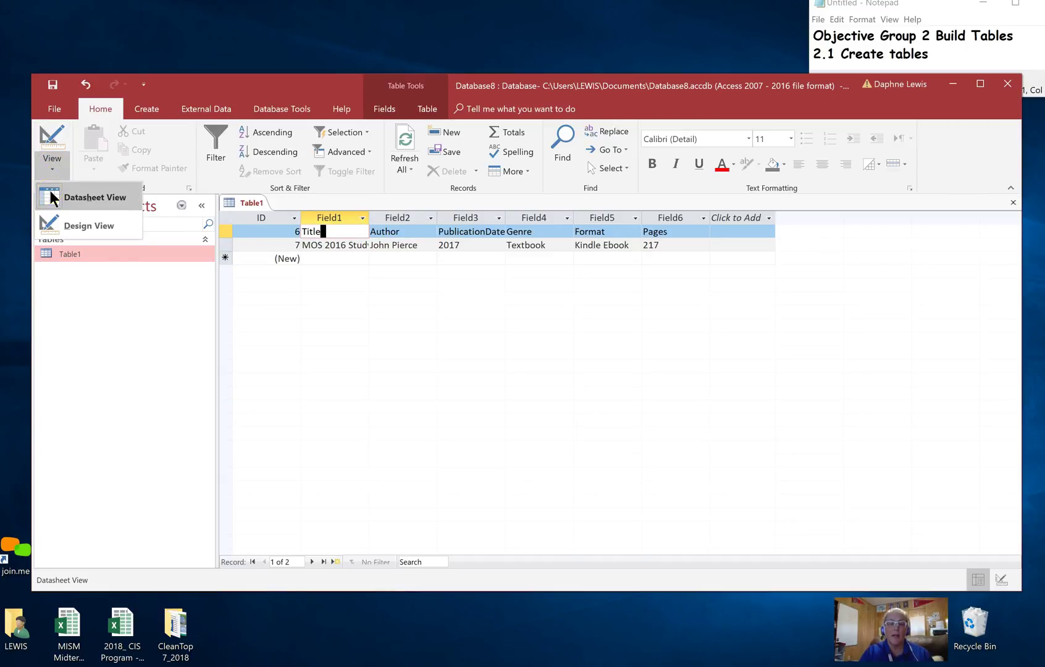
click(51, 217)
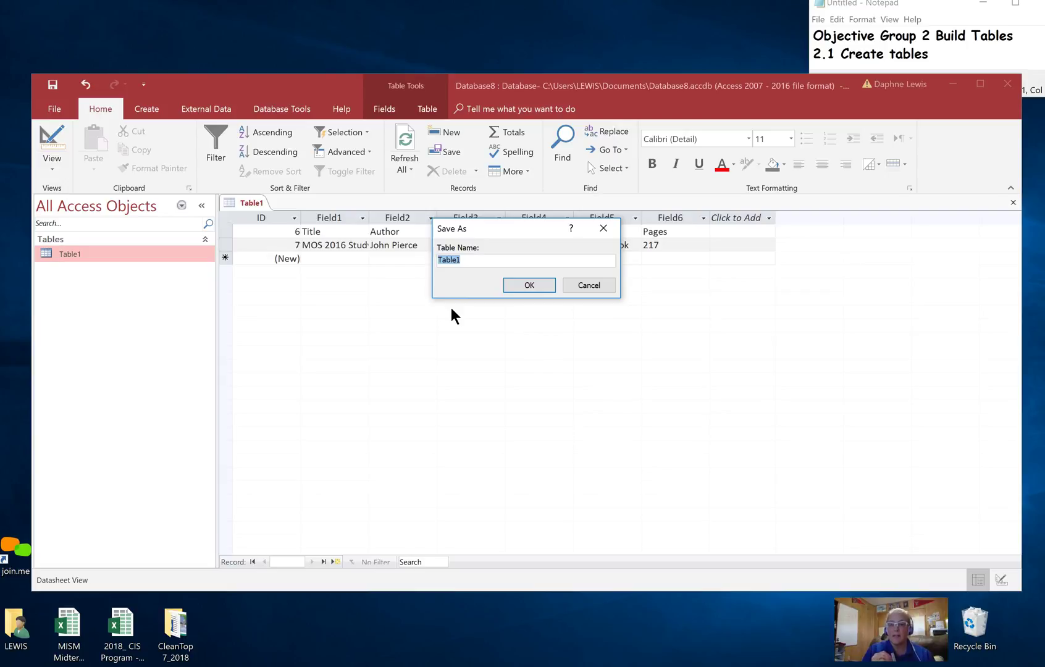
Step: Name the table 'Book Database' and confirm the save
text(BOkk)
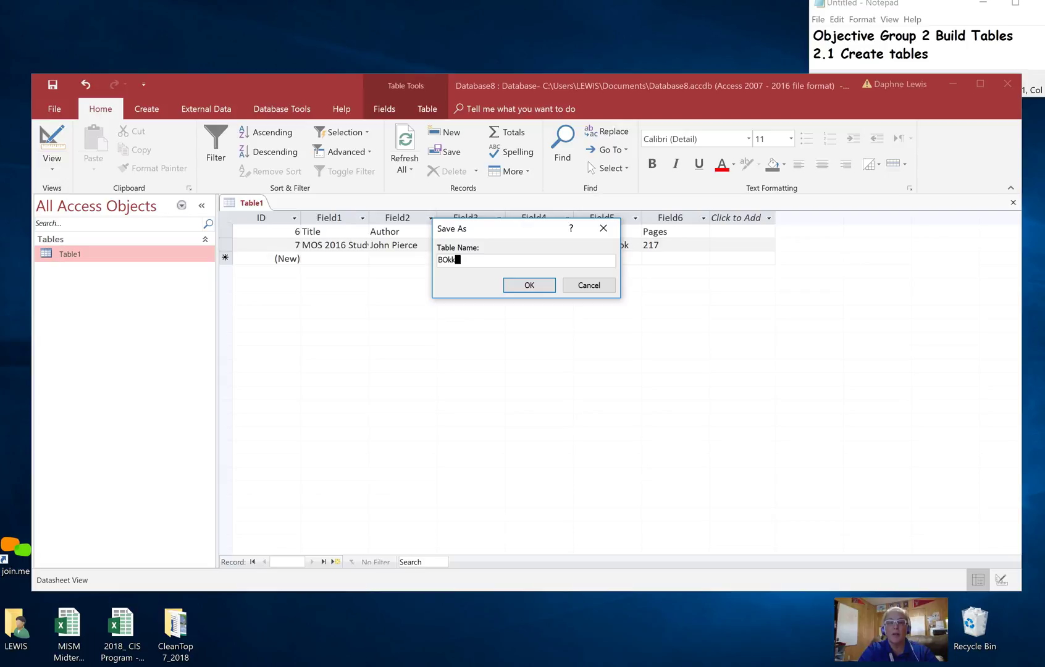
key(BackSpace)
key(BackSpace)
key(BackSpace)
text(ook Database)
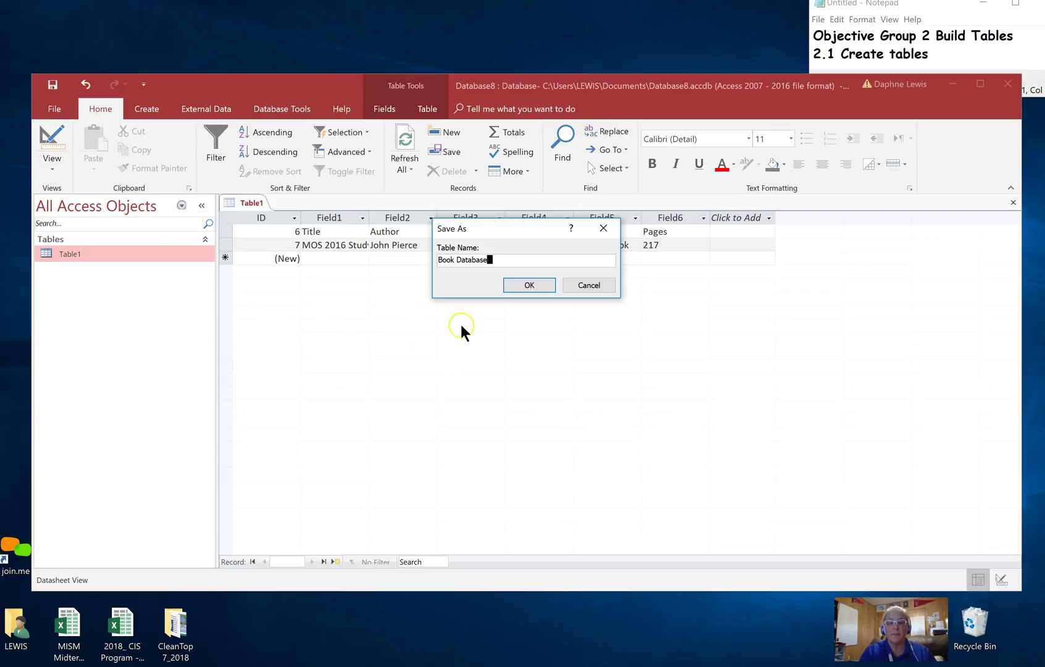
click(529, 285)
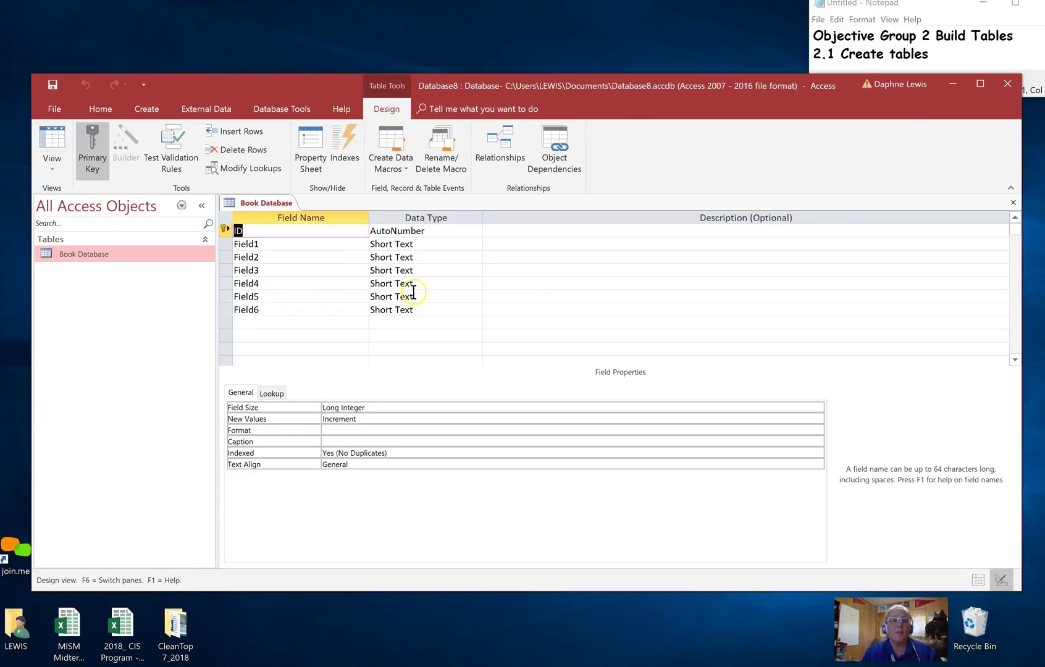
click(54, 169)
click(58, 196)
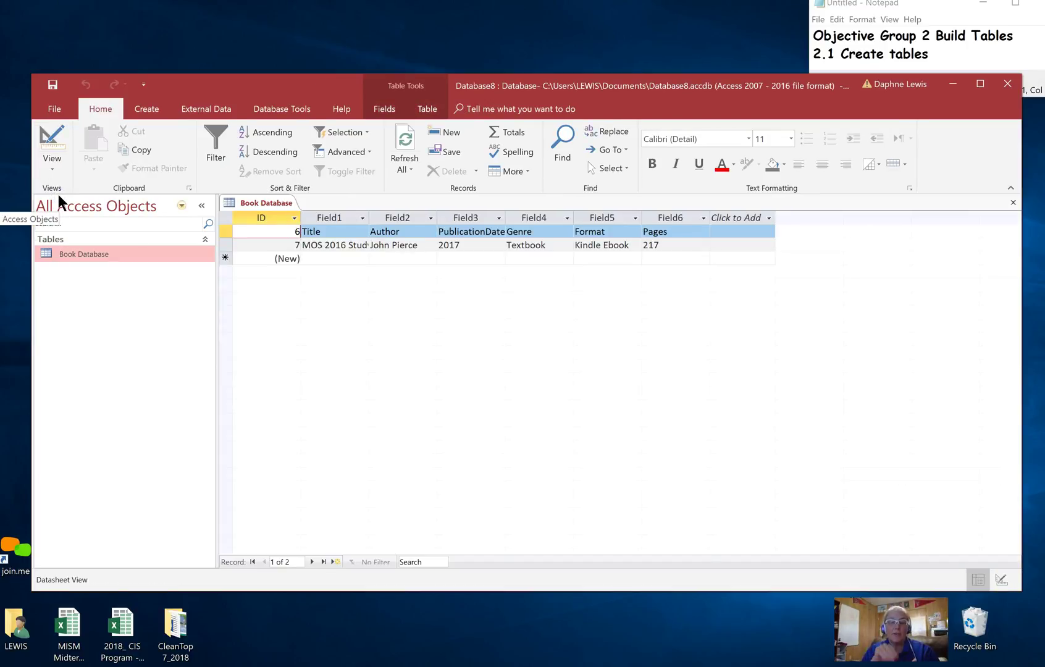
click(58, 164)
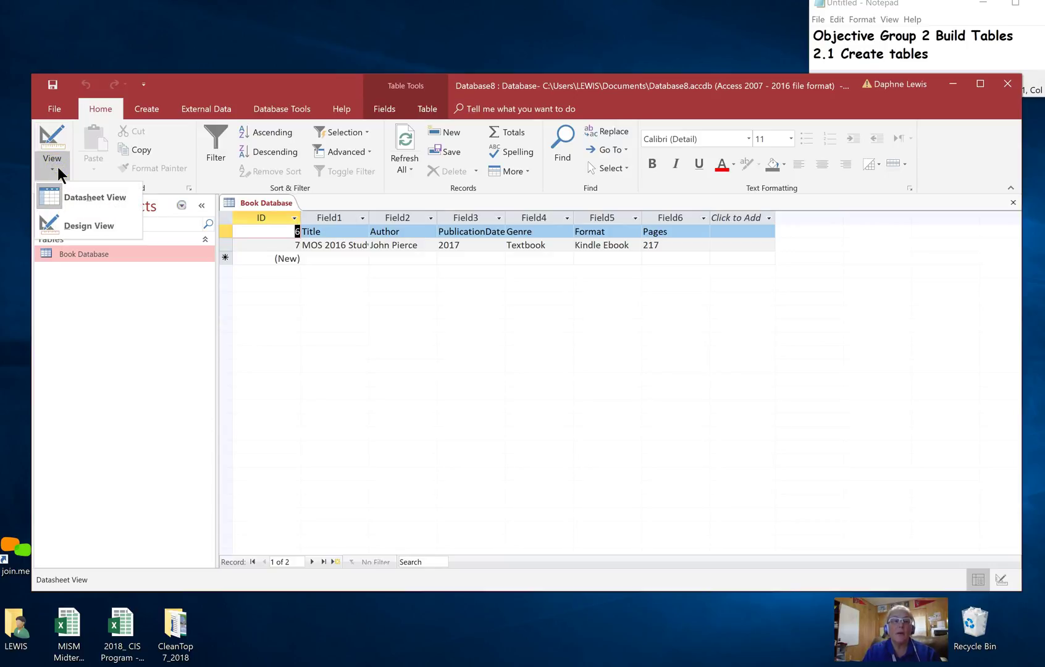
click(66, 225)
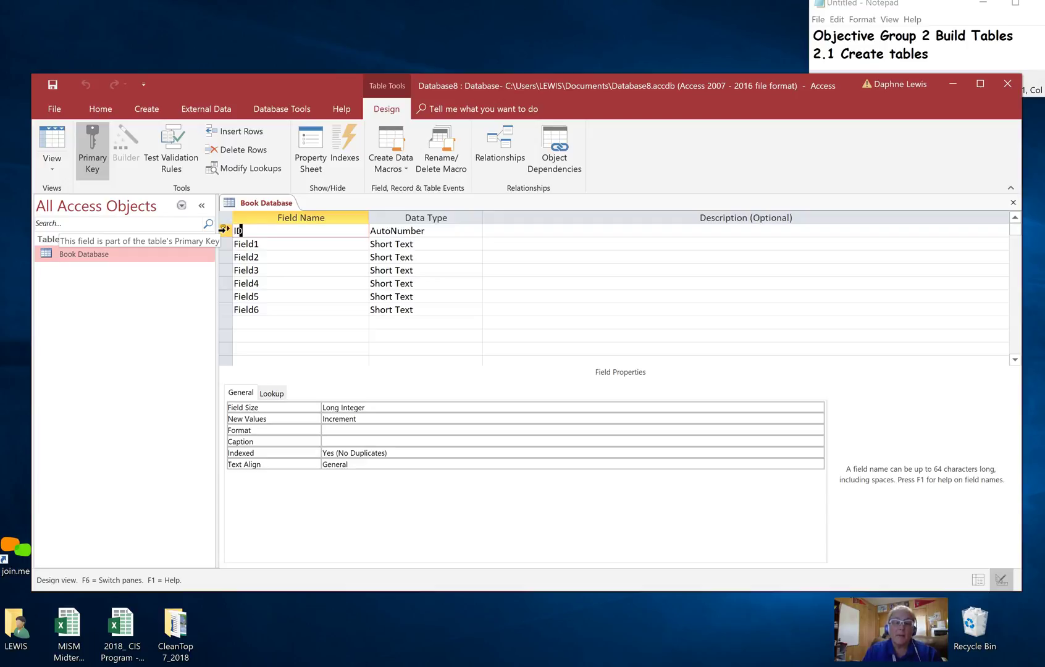
click(447, 231)
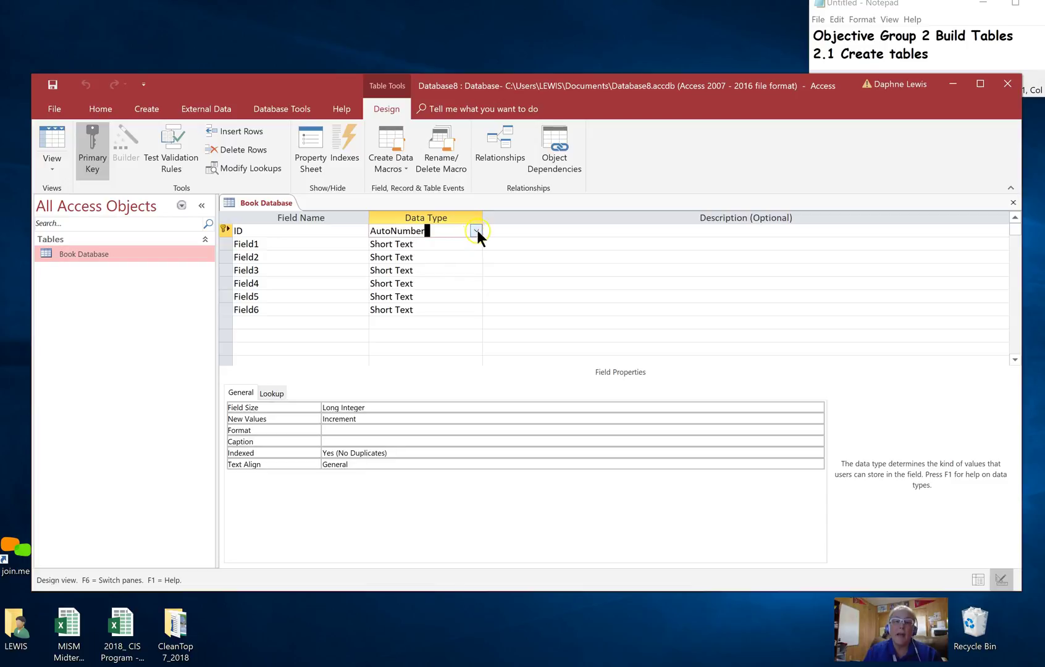
click(477, 231)
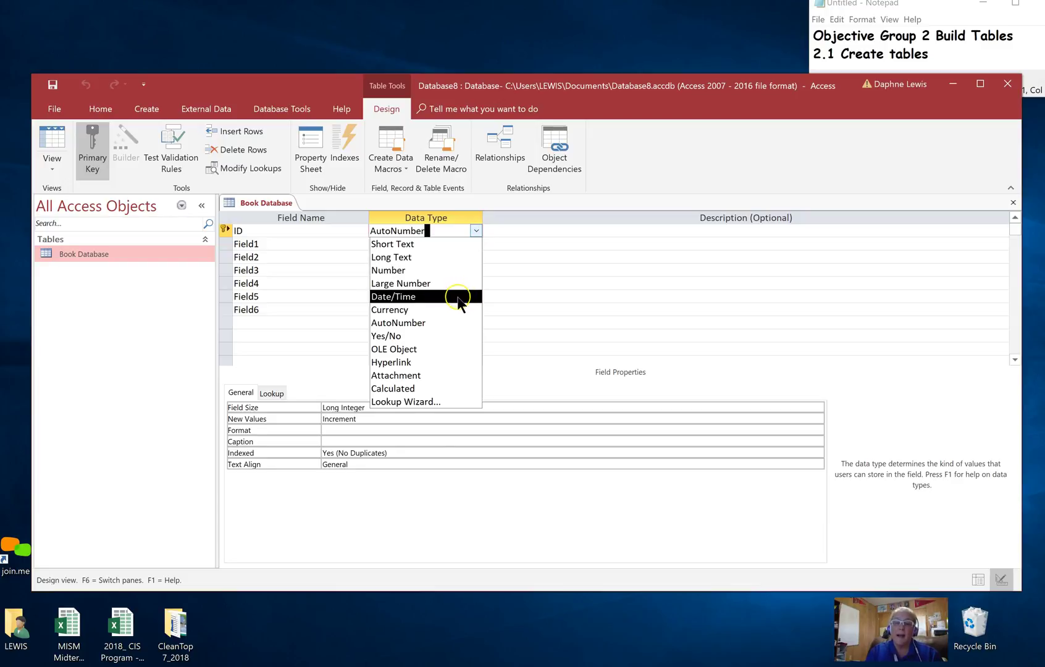
click(457, 323)
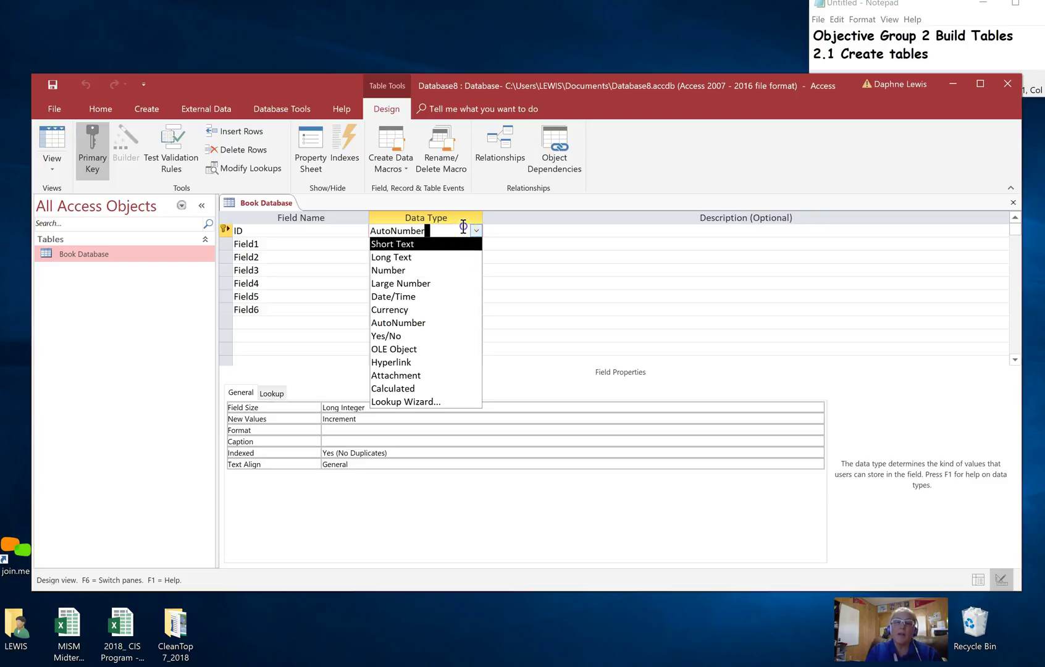
click(349, 234)
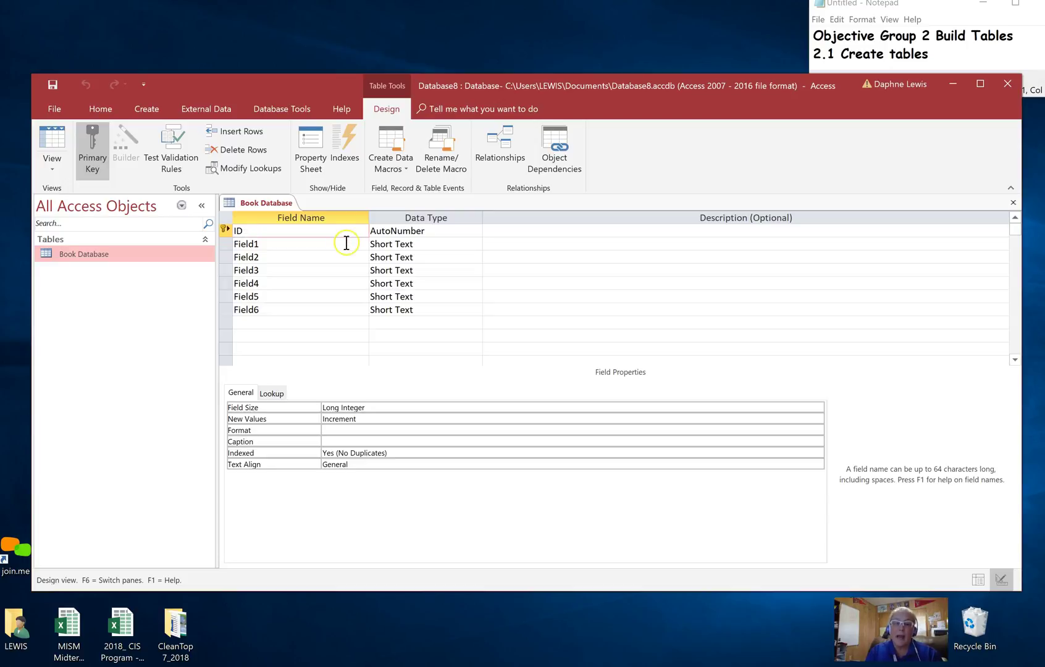
Step: Rename Field1 to Title with the description 'Name of book'
click(346, 245)
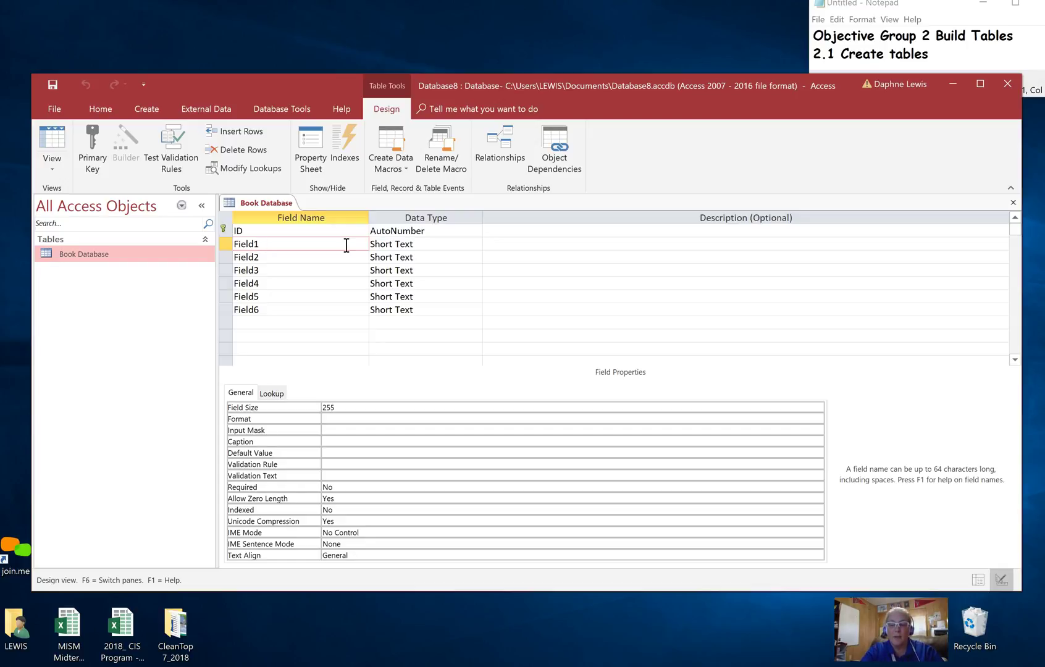
key(BackSpace)
key(BackSpace)
key(BackSpace)
key(BackSpace)
key(BackSpace)
key(BackSpace)
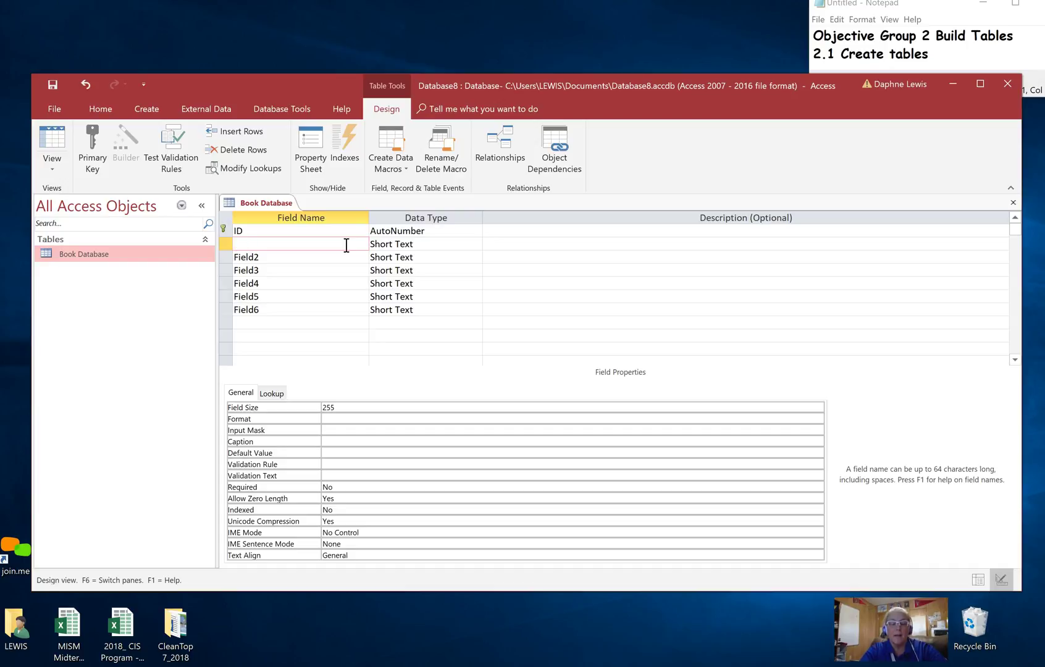
text(Title)
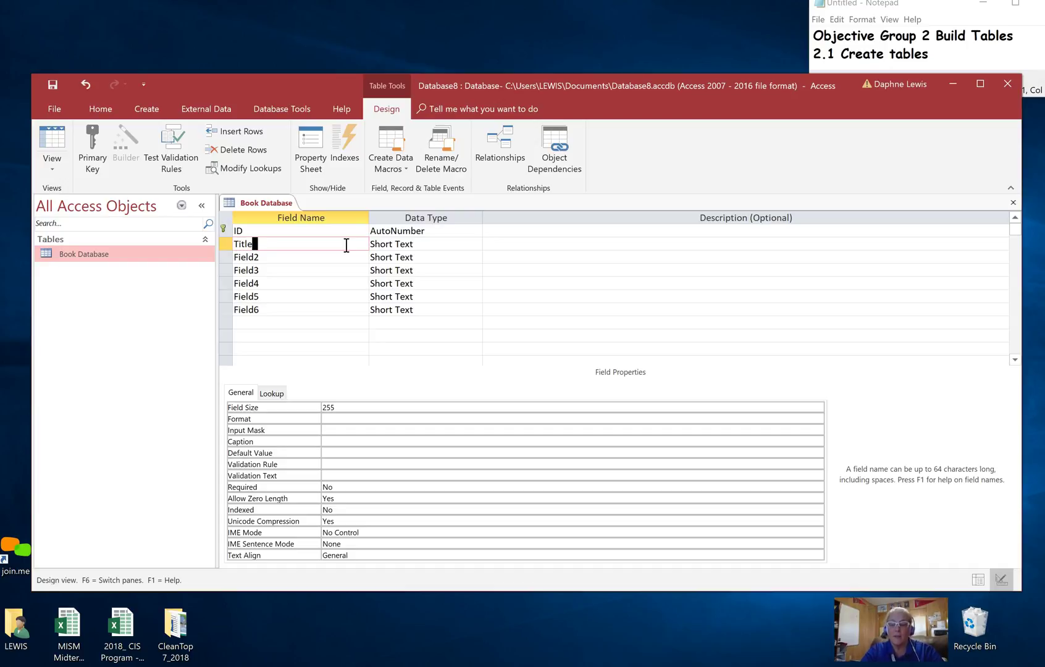
key(Tab)
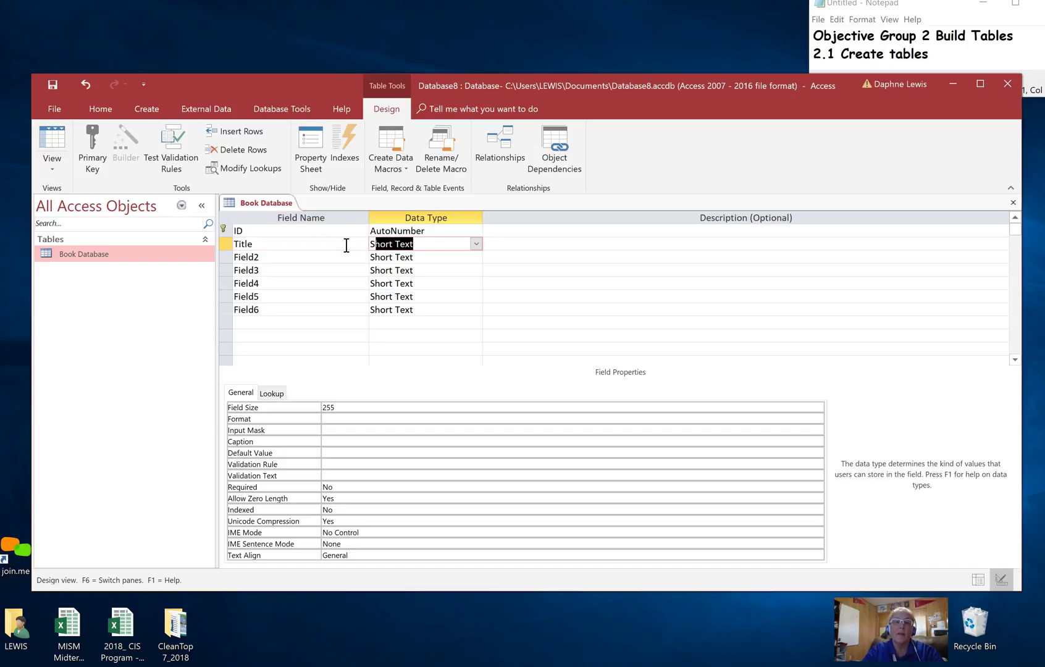
key(Tab)
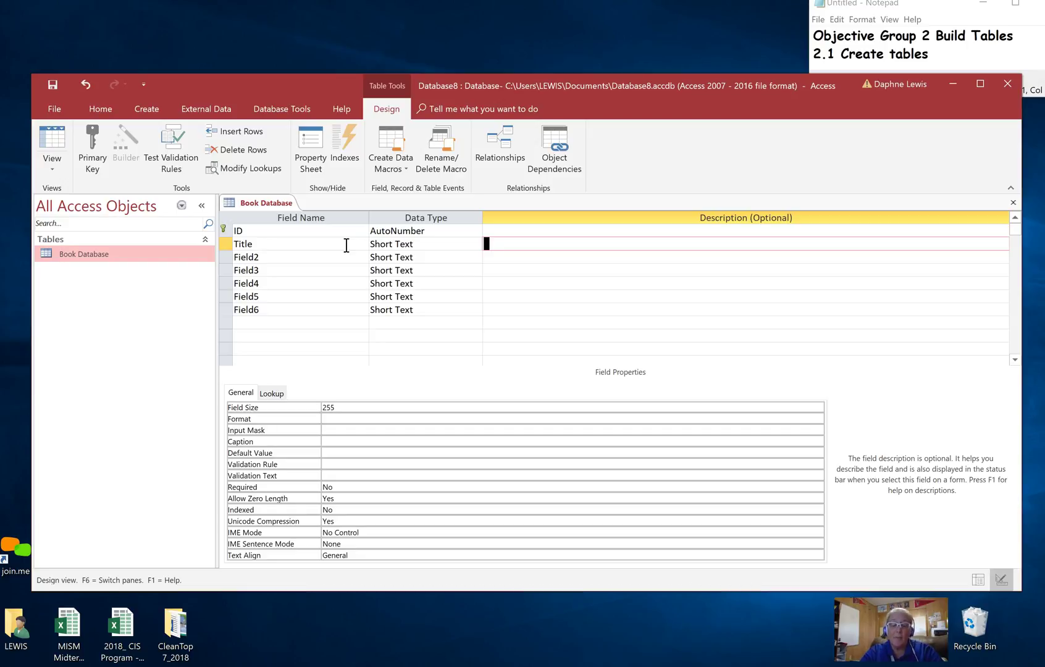
text(Name of book)
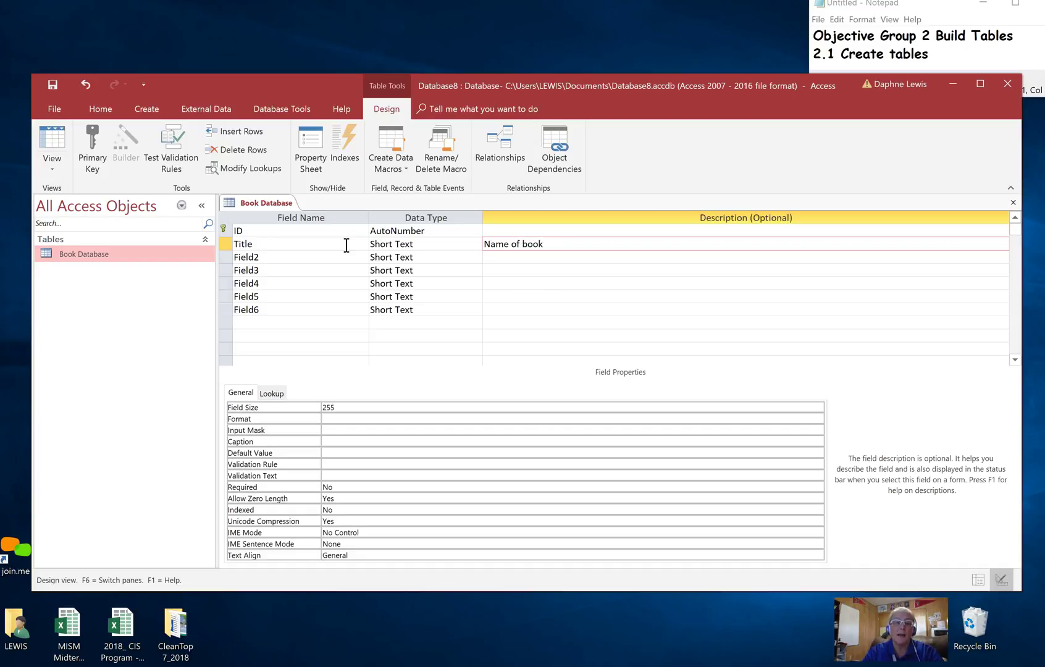
Step: Rename Field2 to Author with the description 'Author(s) of the book'
click(319, 257)
key(BackSpace)
key(BackSpace)
key(BackSpace)
key(BackSpace)
key(BackSpace)
key(BackSpace)
text(Author)
click(315, 276)
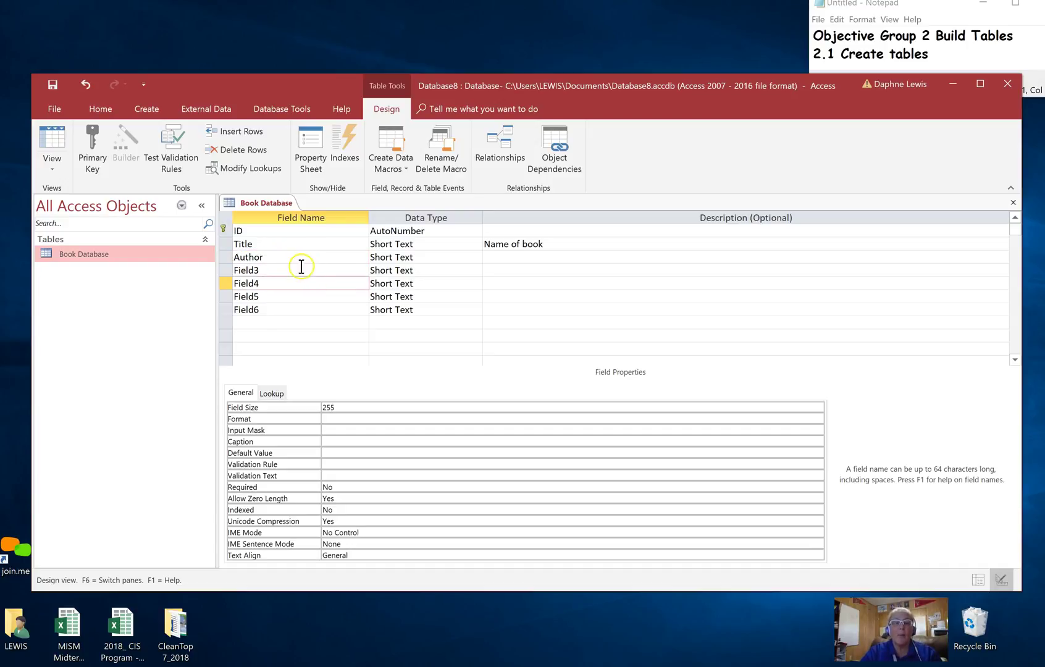
click(486, 256)
text(Author(s) of the book)
key(Return)
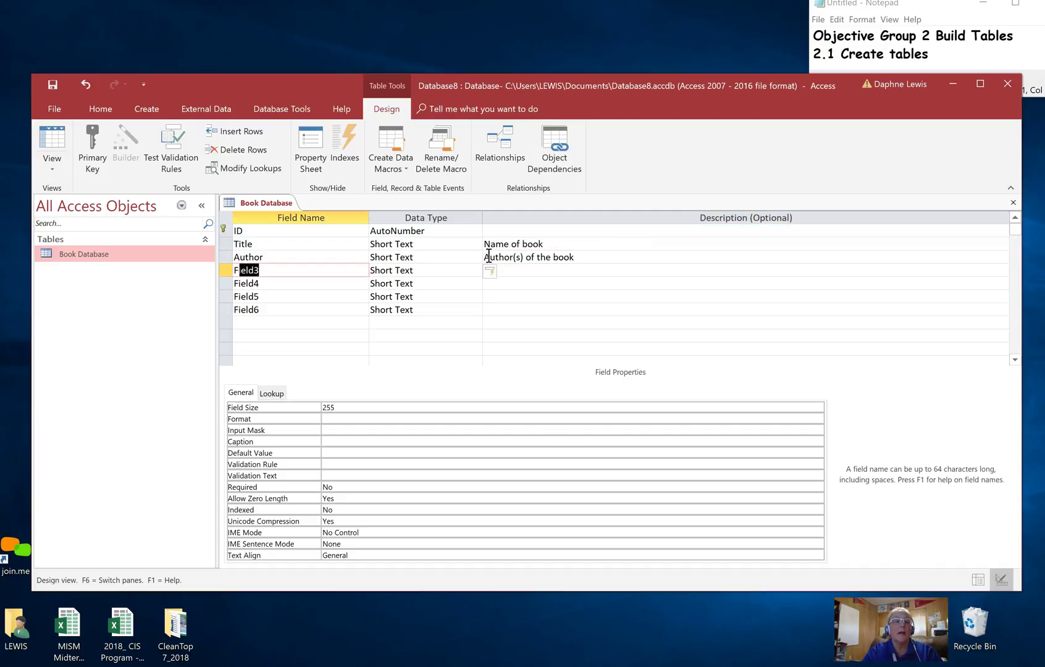
click(44, 170)
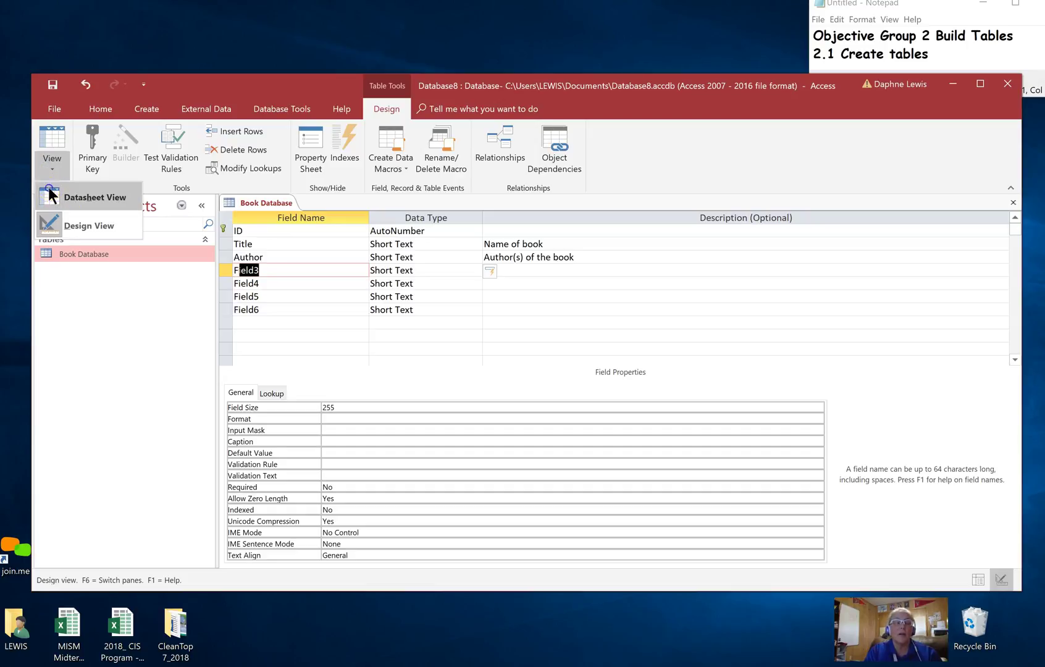
click(48, 195)
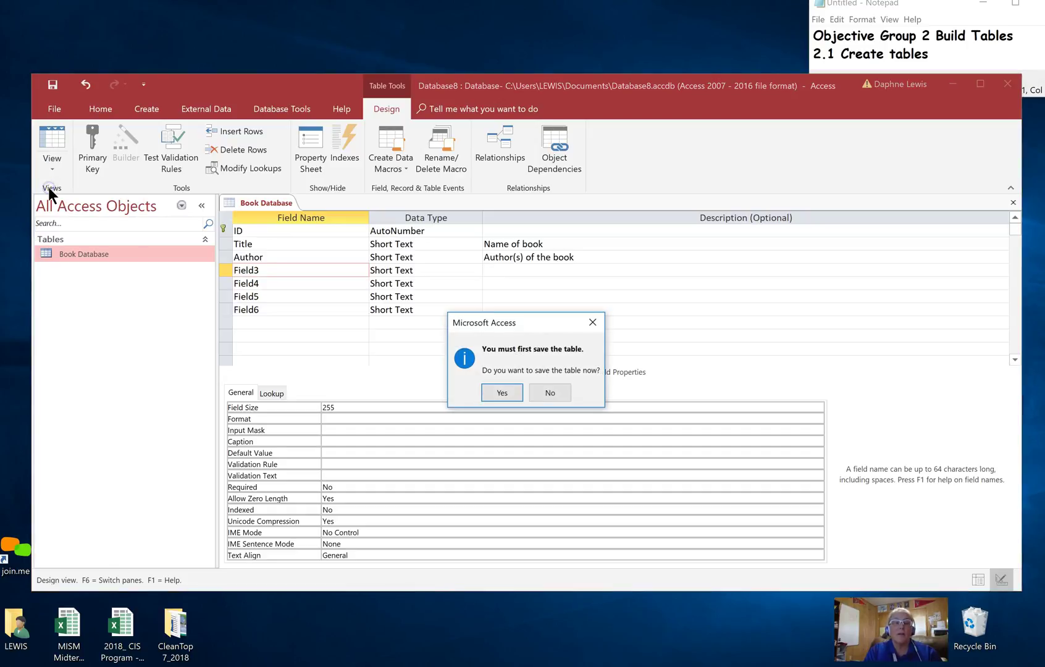
click(500, 391)
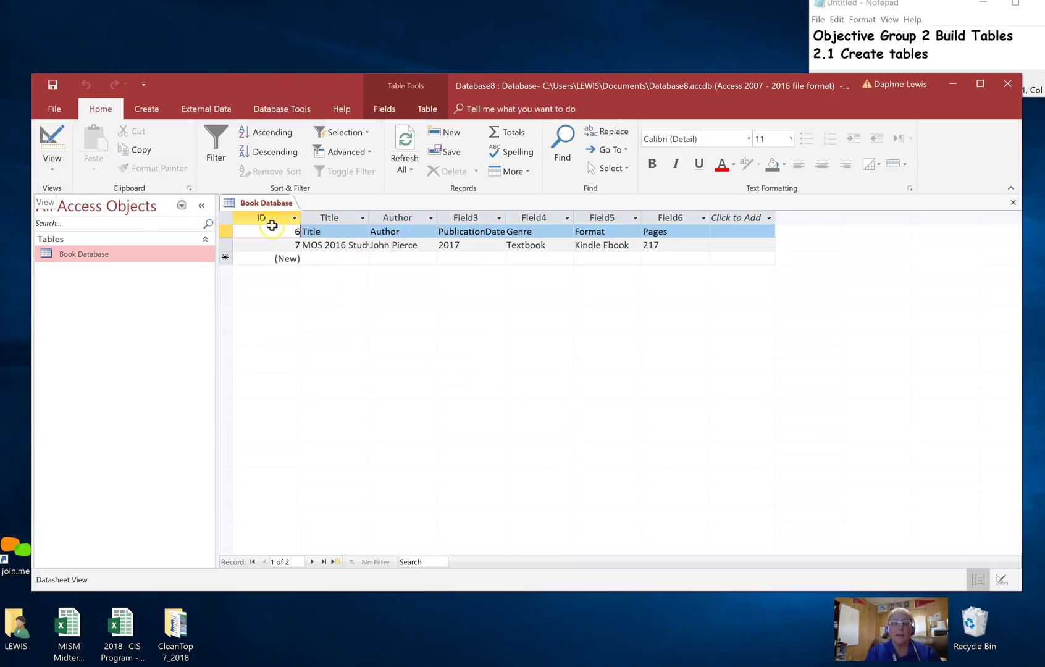
click(339, 219)
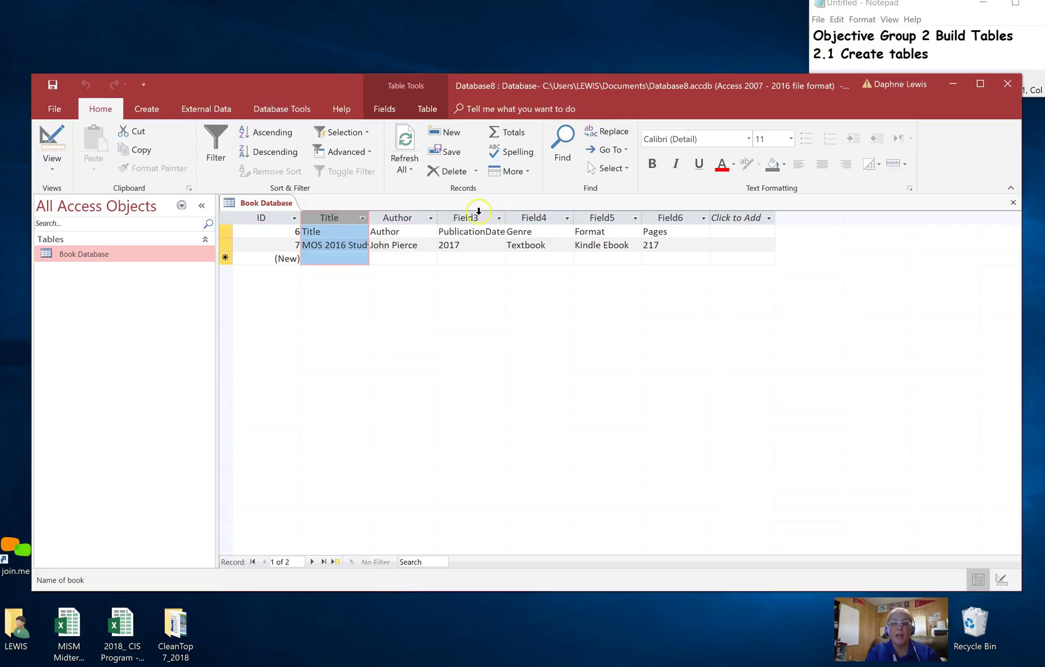
click(476, 217)
click(555, 218)
click(611, 218)
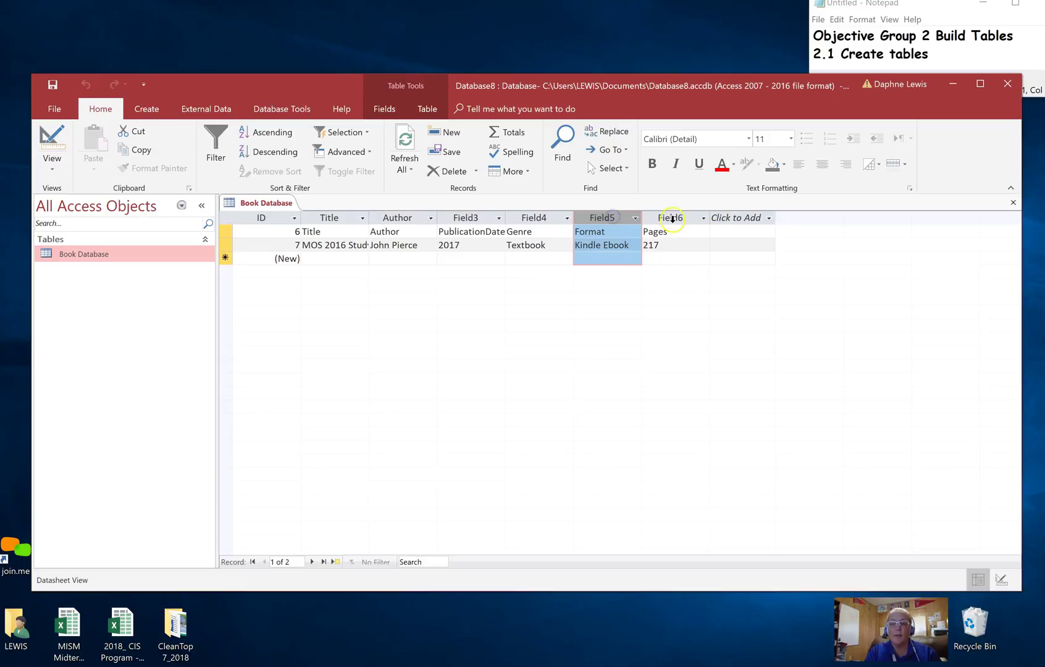
click(343, 217)
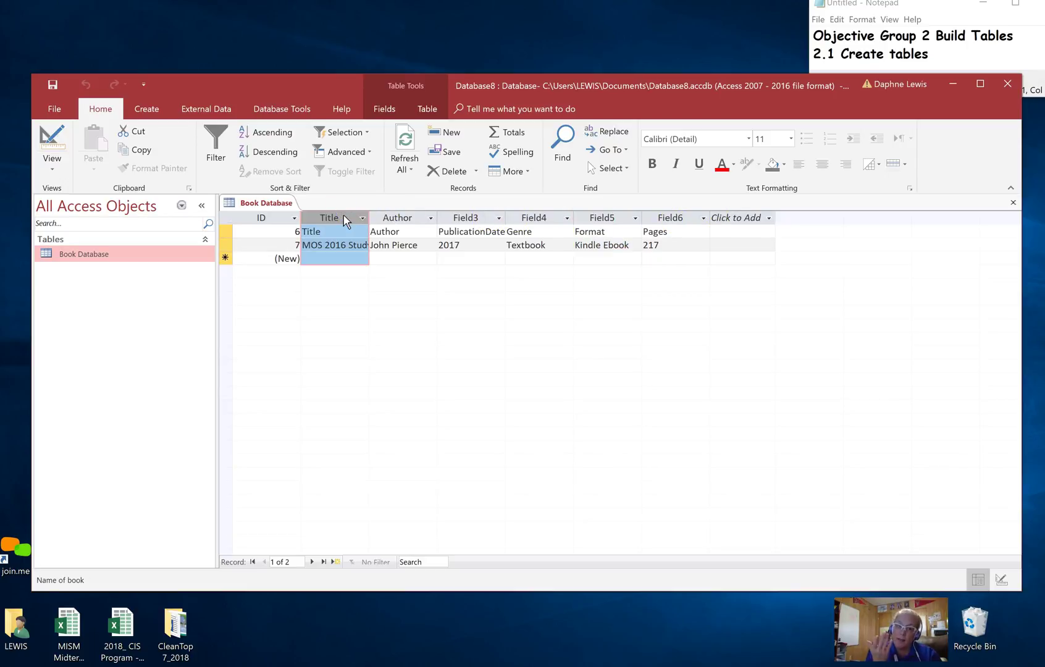
click(388, 213)
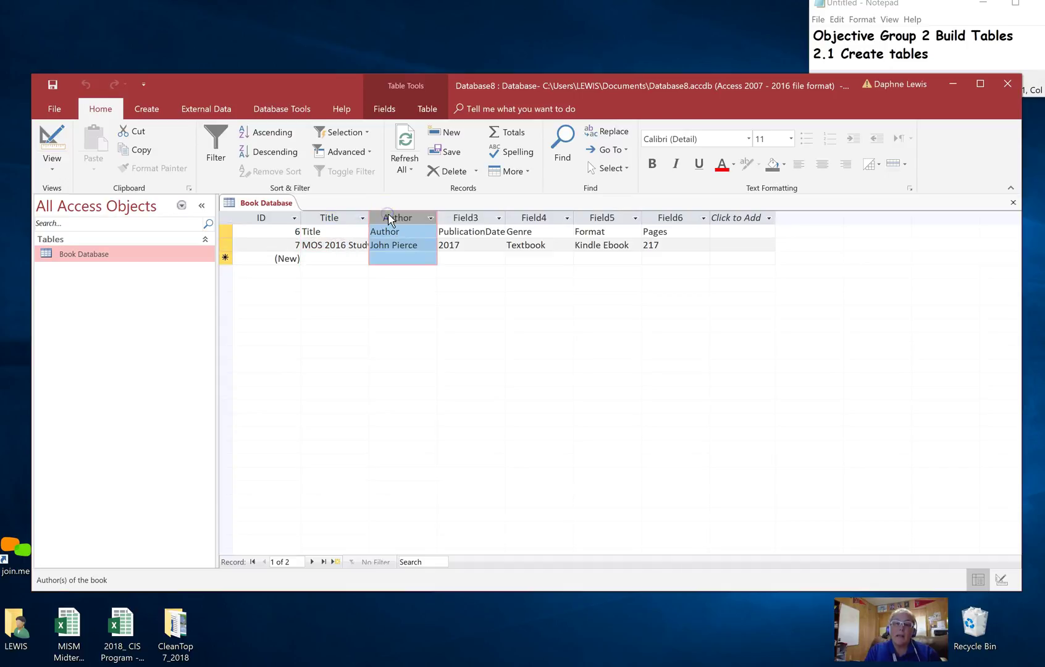
click(473, 217)
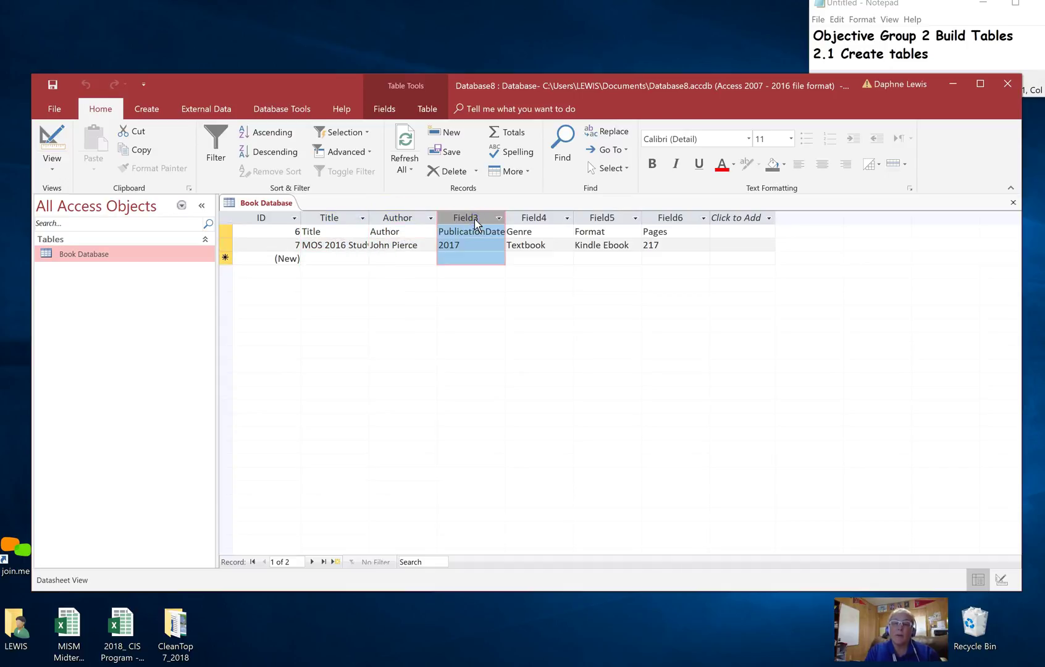
click(54, 165)
click(47, 219)
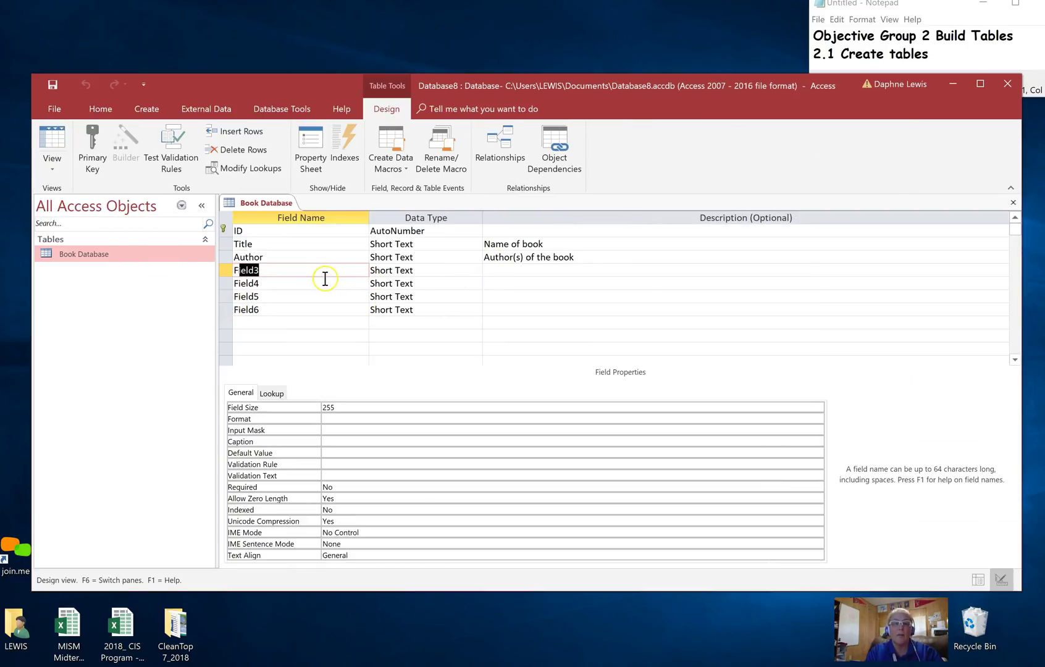
Step: Make Field3 a Date/Time field named PublicationDate, described 'Date of publication of book'
text(Publi)
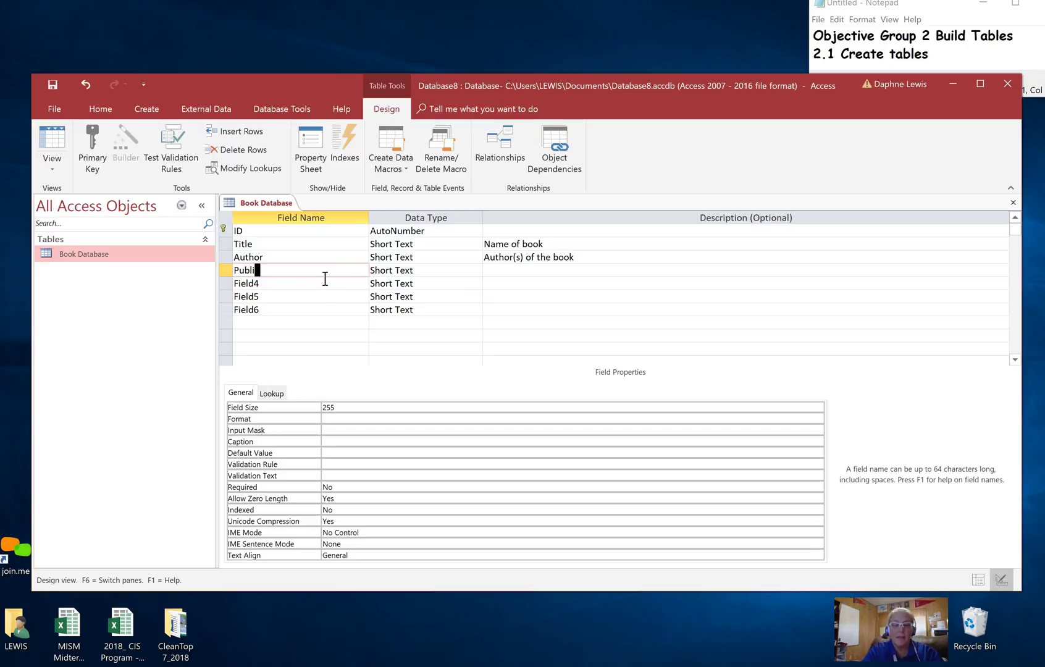
text(cation)
key(Tab)
click(316, 269)
text(Date)
key(Tab)
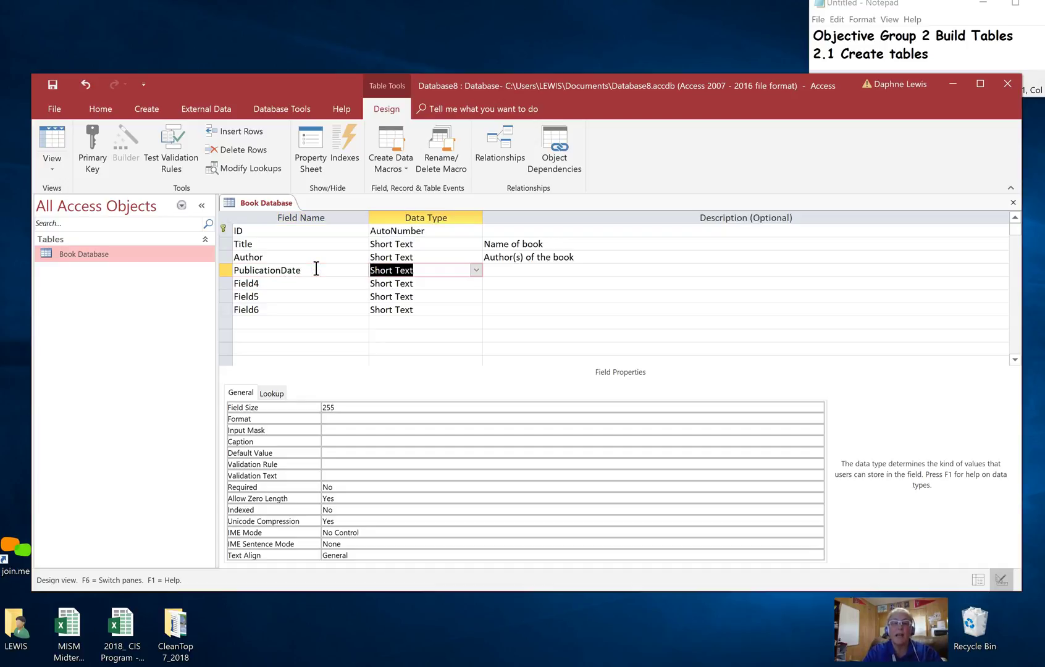
click(477, 270)
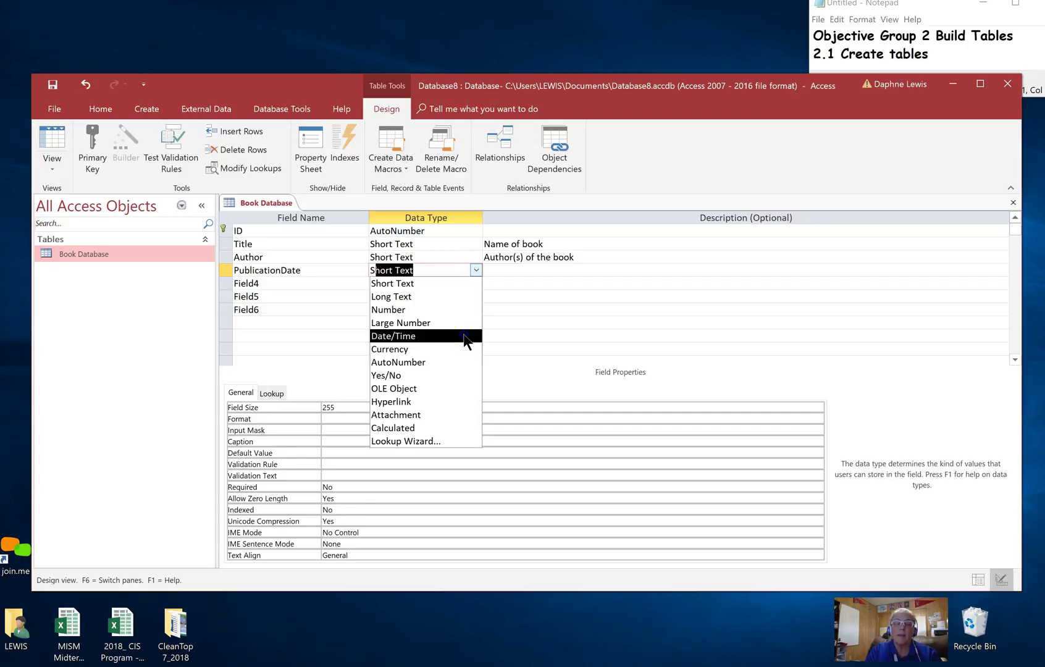
click(464, 336)
click(502, 270)
text(Date of publication of book)
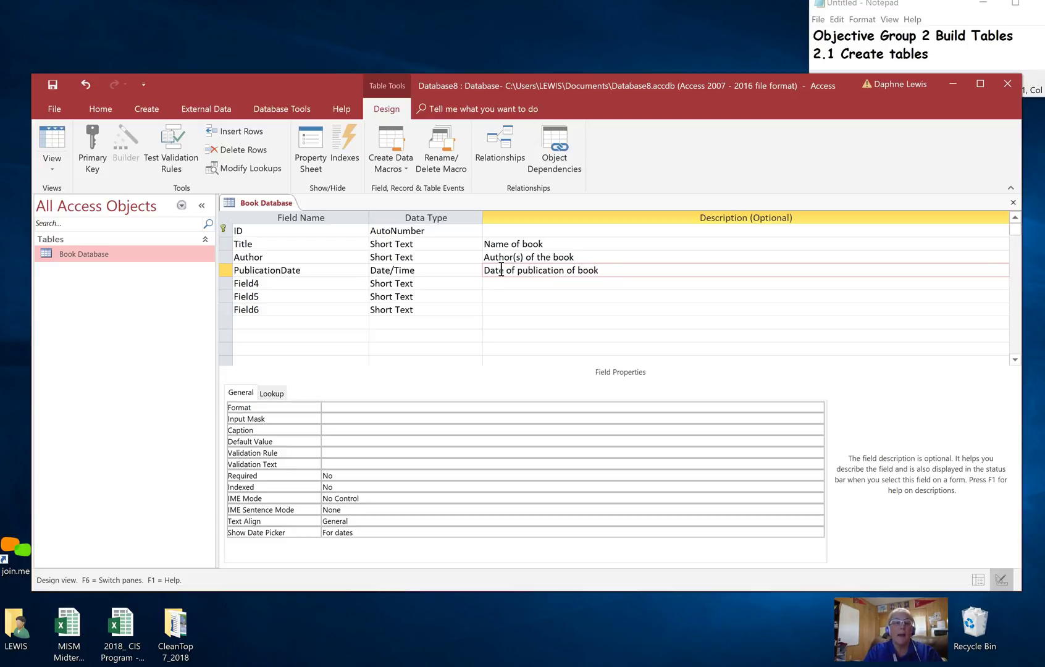
Step: Rename Field4 to Genre with the description 'style of book'
click(309, 284)
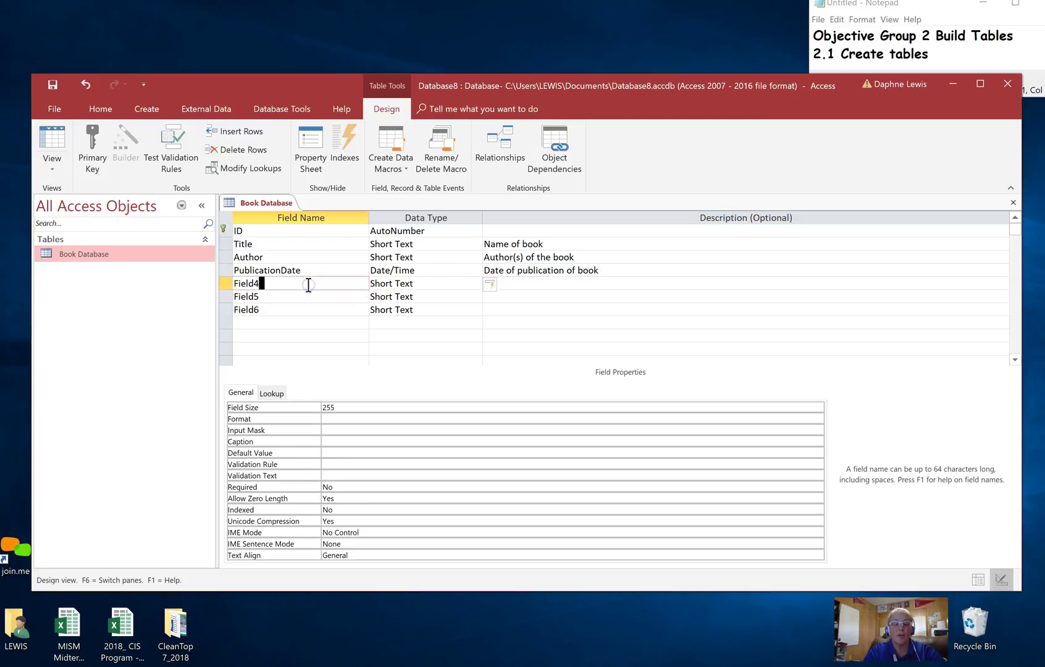
key(BackSpace)
key(BackSpace)
key(BackSpace)
key(BackSpace)
text(Genre)
key(BackSpace)
key(BackSpace)
key(BackSpace)
key(BackSpace)
text(Genre)
click(499, 279)
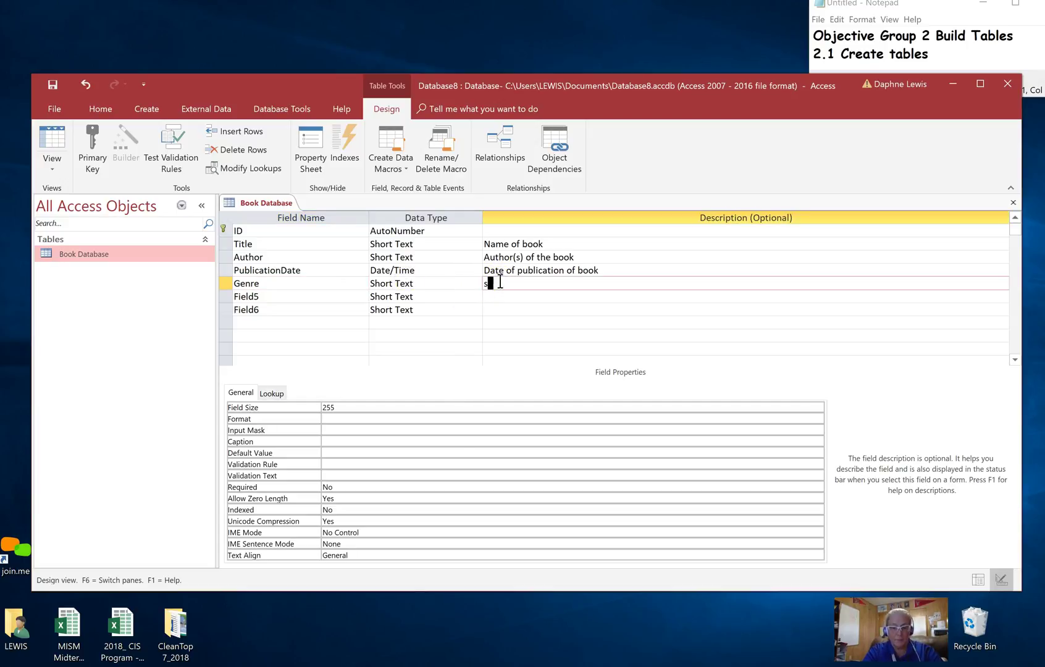
text(tyle of book)
click(163, 261)
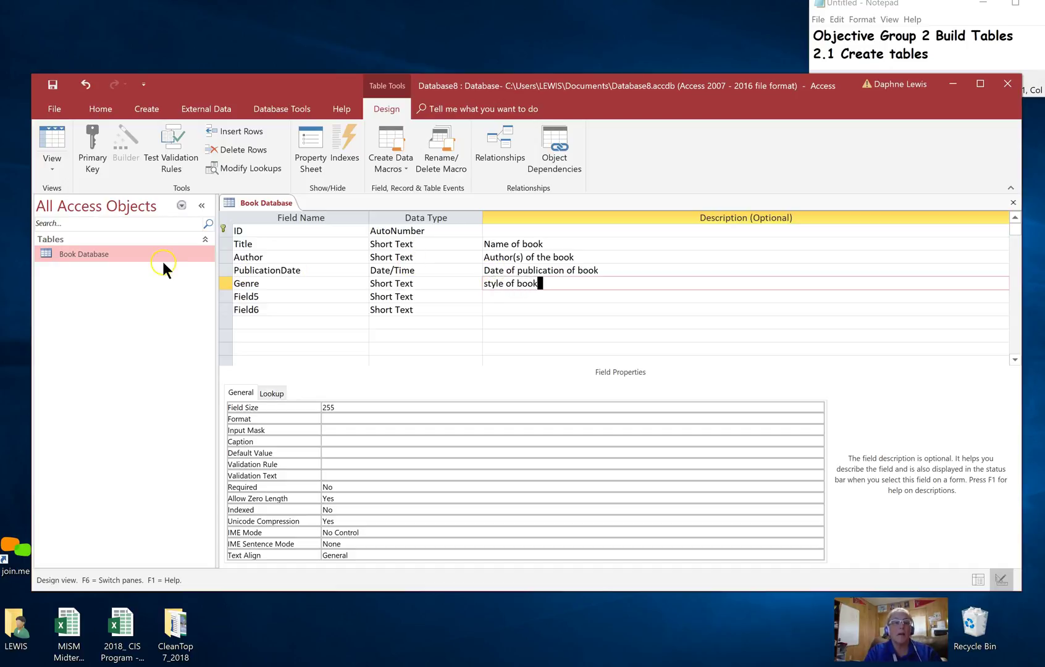
Step: Save and view the table in Datasheet View, checking Field5 and Field6, then return to Design View
click(51, 169)
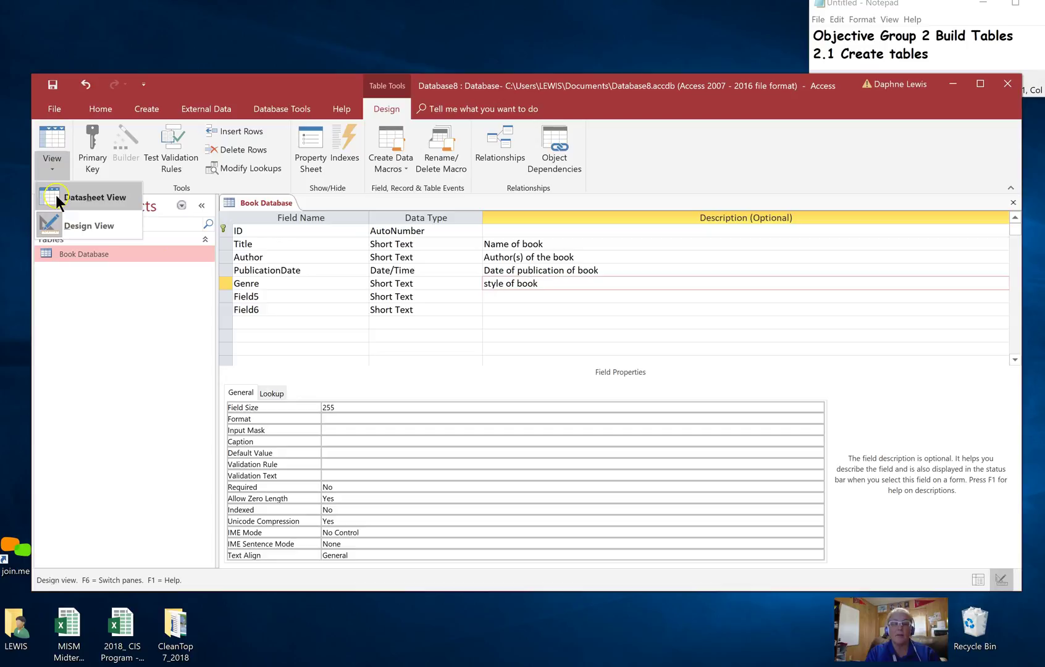
click(56, 194)
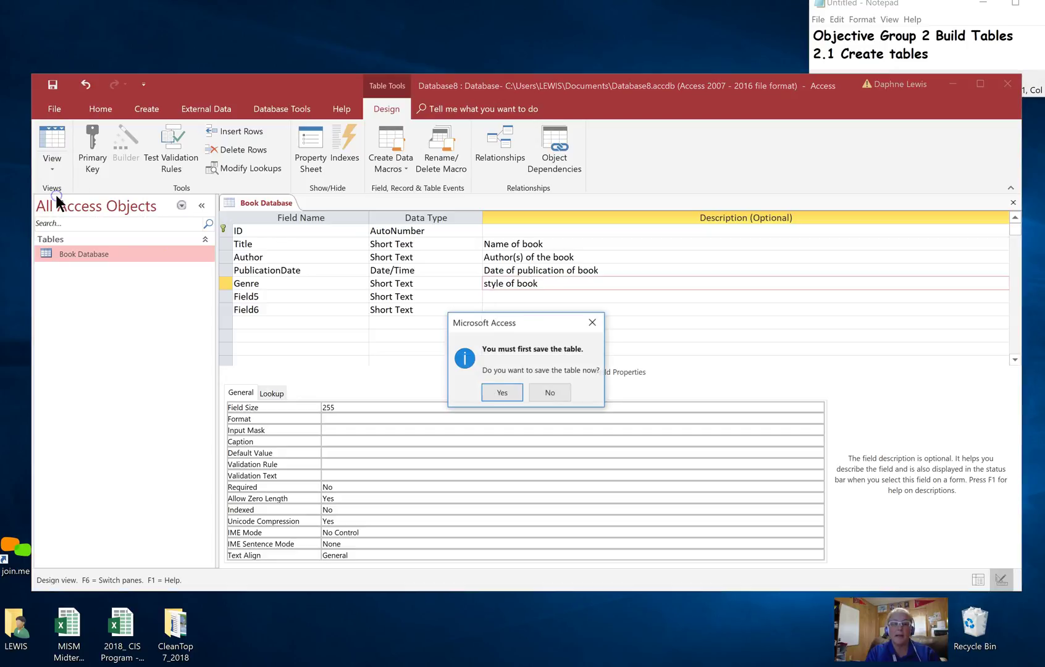
click(502, 393)
click(501, 396)
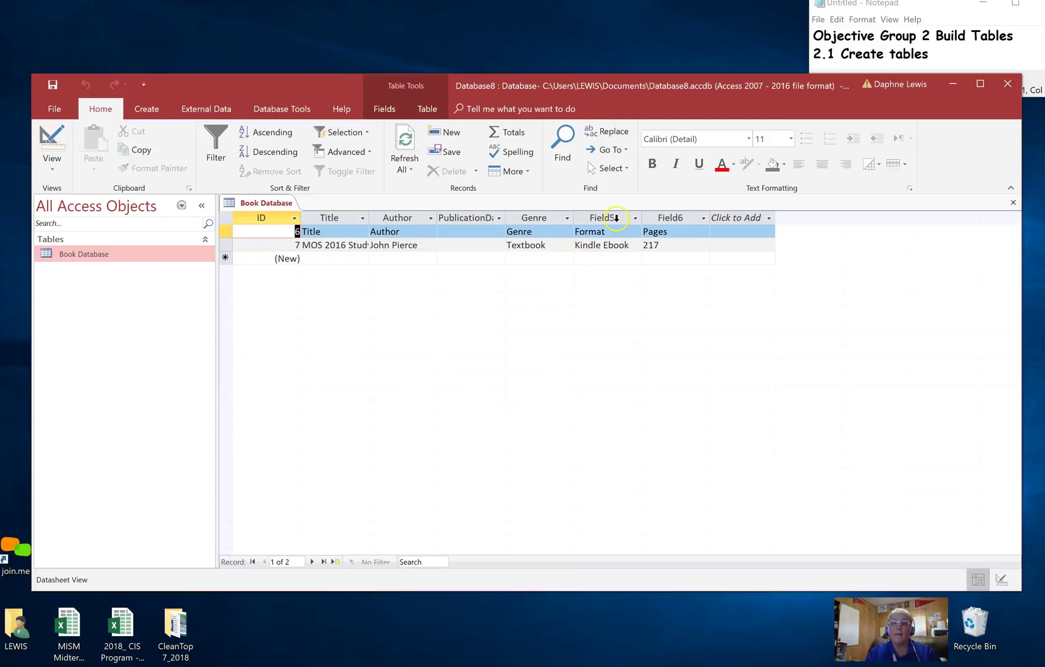
click(616, 218)
click(675, 218)
click(56, 167)
click(70, 224)
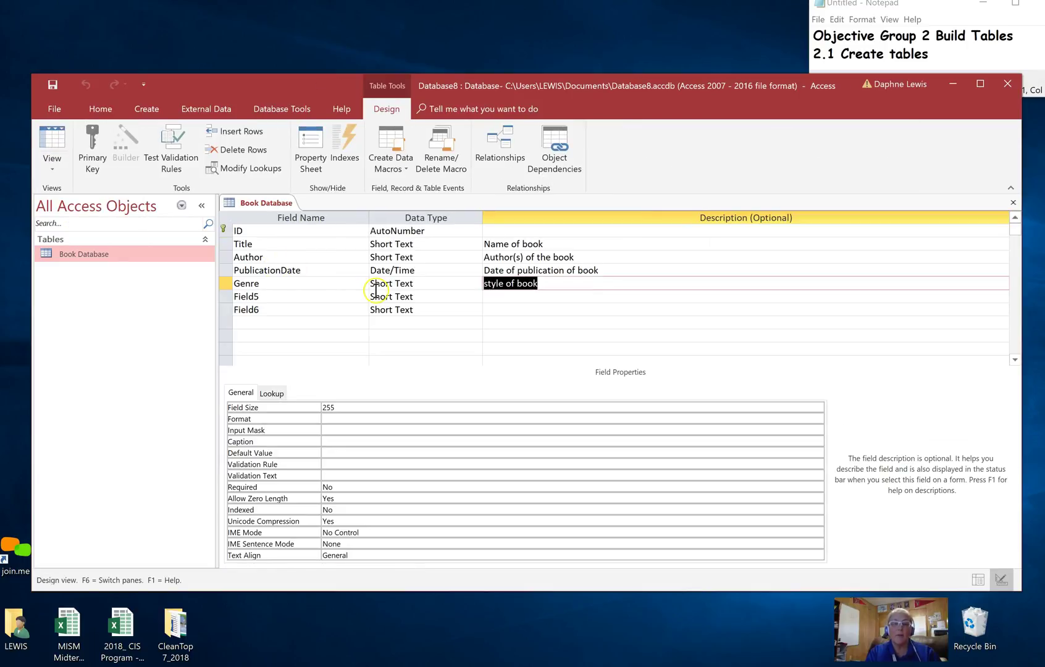
Step: Rename Field5 to Format, described 'electronic, hard cover, paperback, spiral'
click(280, 299)
key(BackSpace)
key(BackSpace)
key(BackSpace)
key(BackSpace)
key(BackSpace)
key(BackSpace)
text(Format)
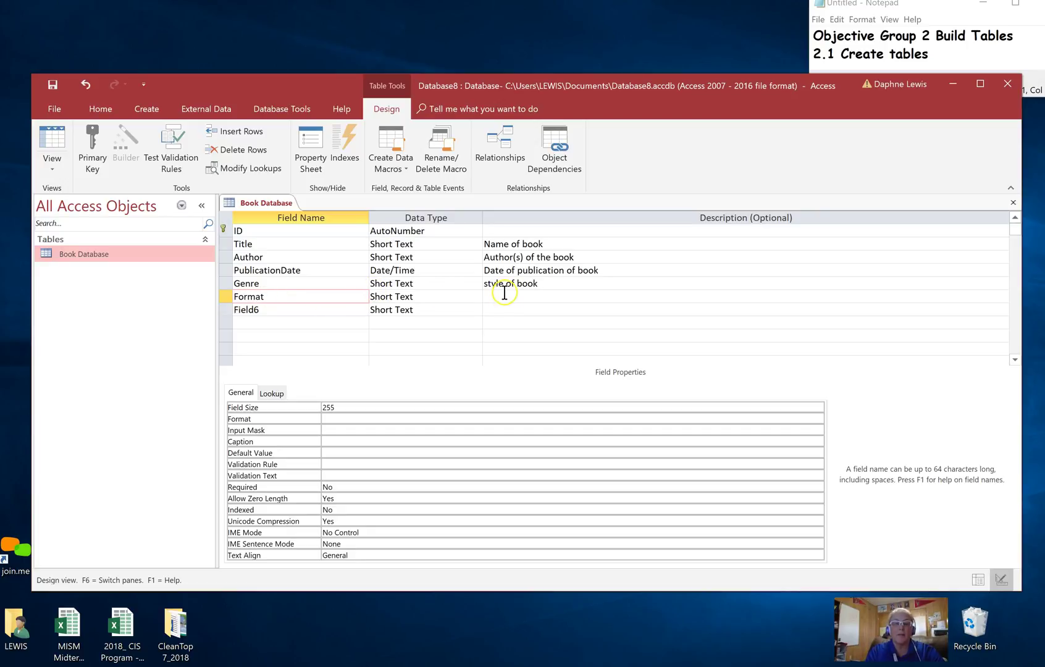
click(503, 292)
text(electroin)
key(BackSpace)
key(BackSpace)
key(BackSpace)
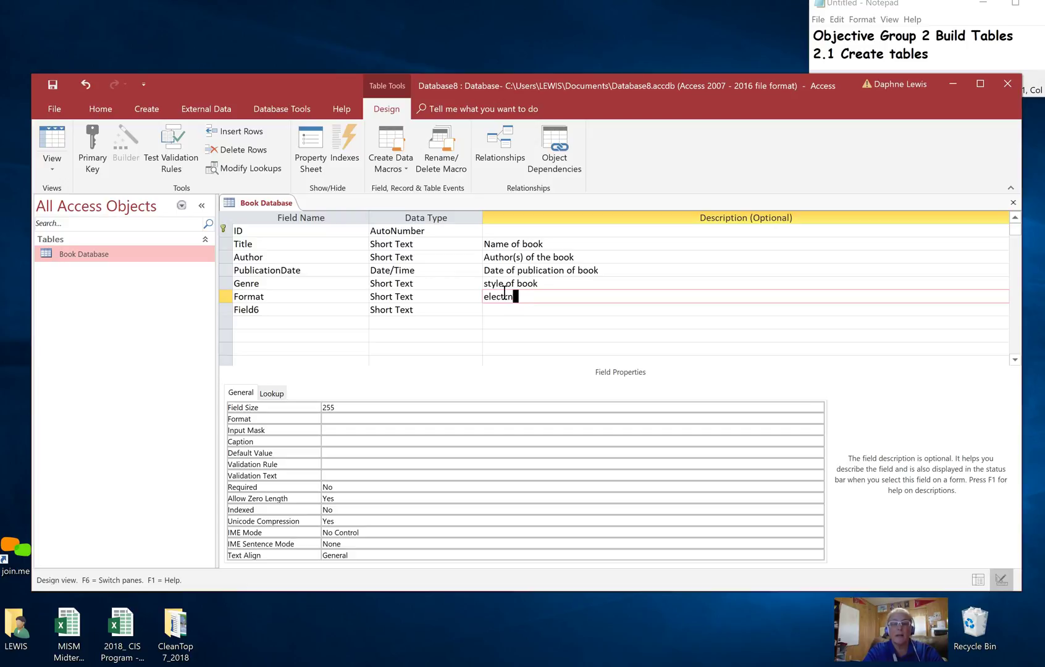
text(ronic,)
text( hard )
text(cover, )
text(soft)
key(BackSpace)
key(BackSpace)
key(BackSpace)
key(BackSpace)
key(BackSpace)
text(paperback)
text(so)
key(BackSpace)
key(BackSpace)
text(spiral)
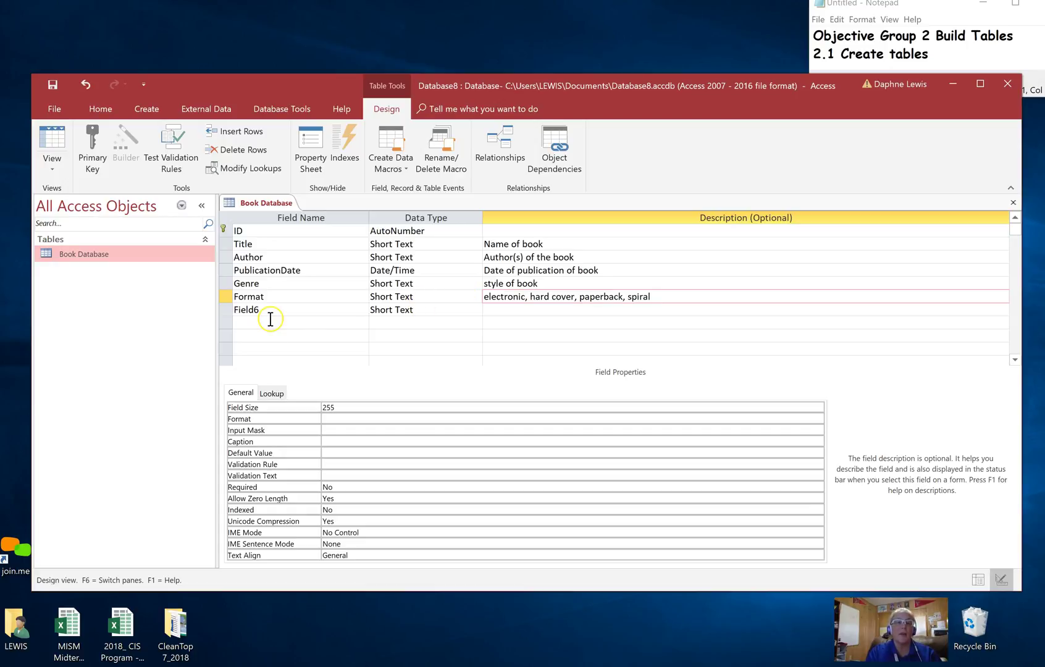
Step: Rename Field6 to Pages and make it a Number field
click(274, 310)
key(BackSpace)
key(BackSpace)
key(BackSpace)
key(BackSpace)
key(BackSpace)
key(BackSpace)
text(Pages)
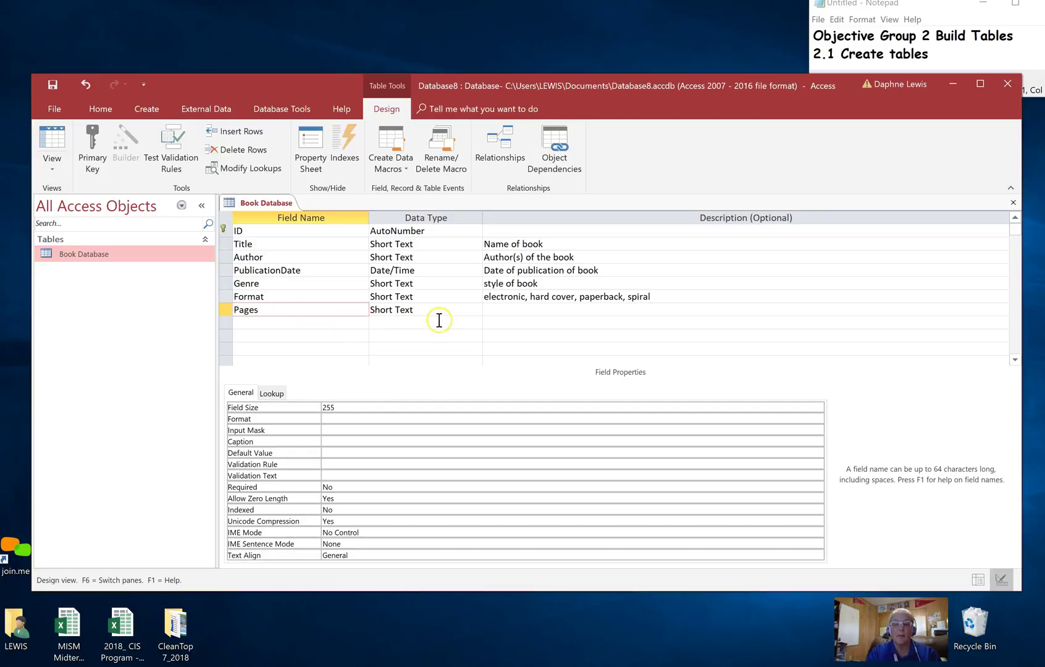
click(427, 312)
click(476, 313)
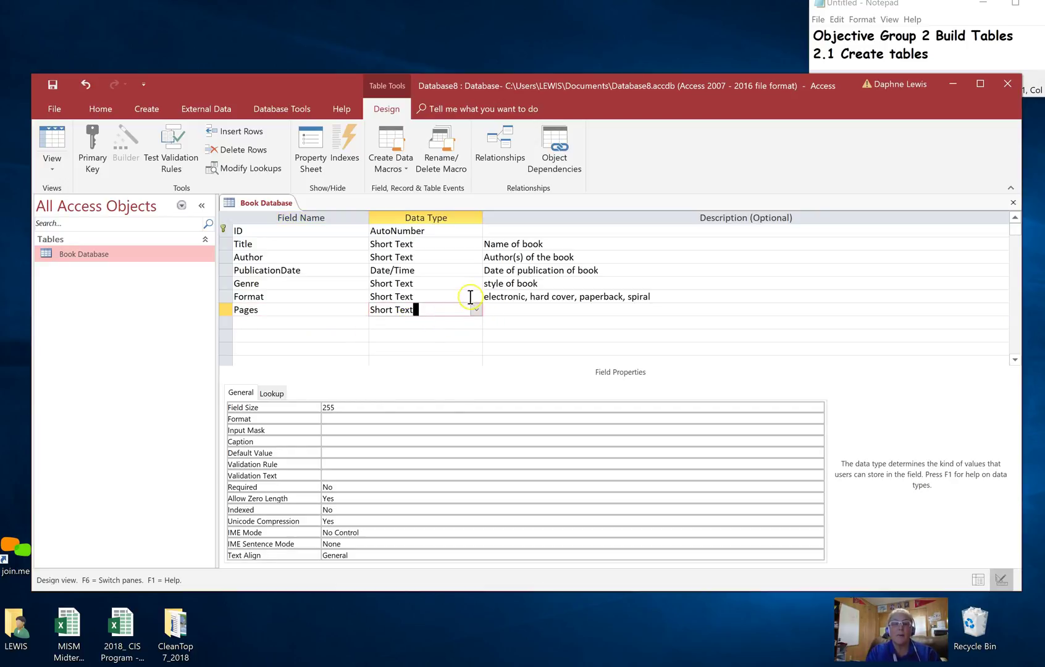
click(475, 310)
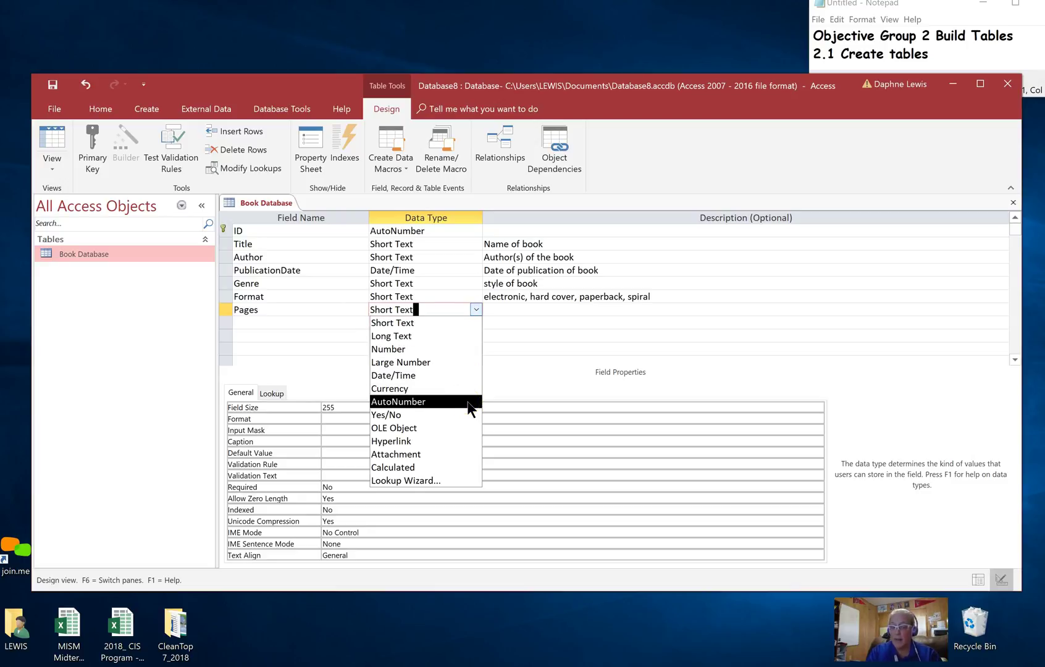
click(464, 350)
Step: Describe Pages as 'number of pages in book' and reselect the Pages row
click(503, 311)
text(number of pages in book)
key(Return)
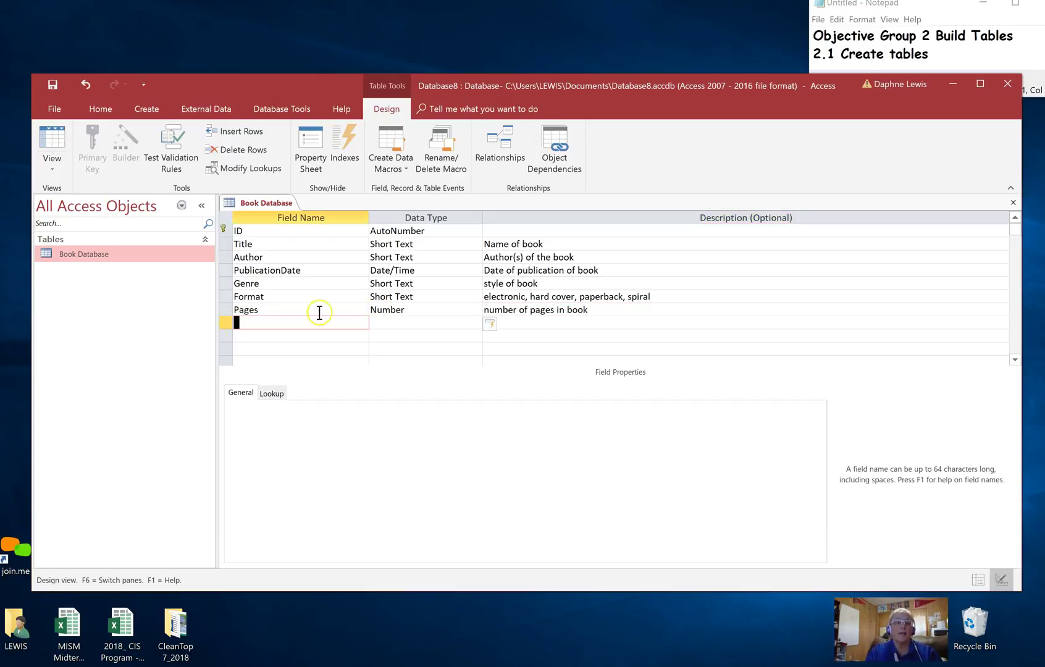
click(282, 309)
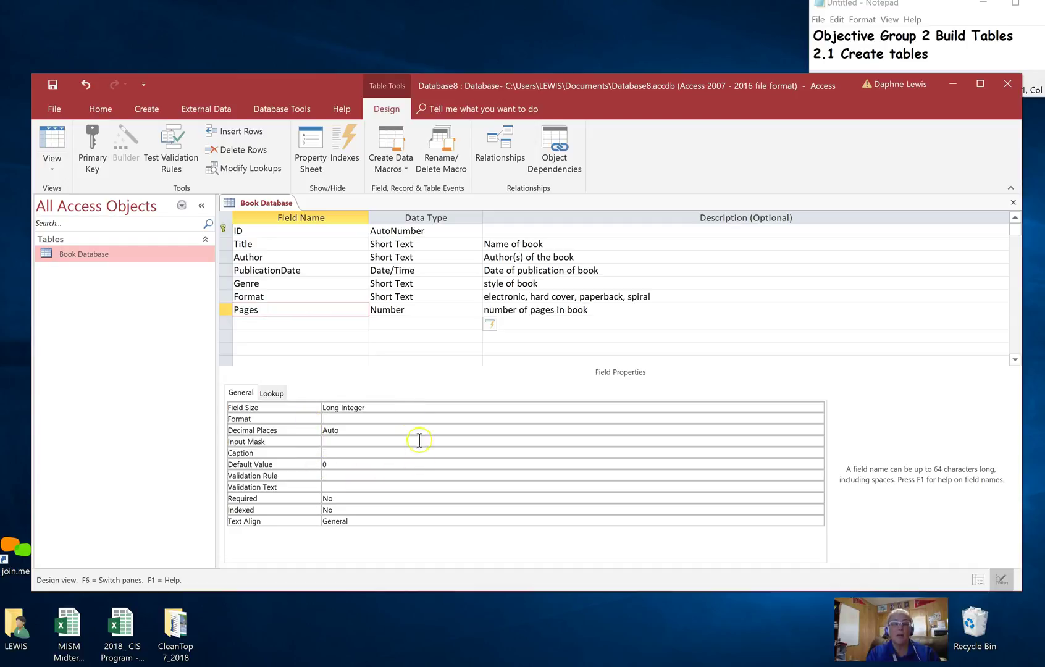
Step: Set the Pages field's Decimal Places property to 0
click(378, 430)
click(815, 435)
click(818, 430)
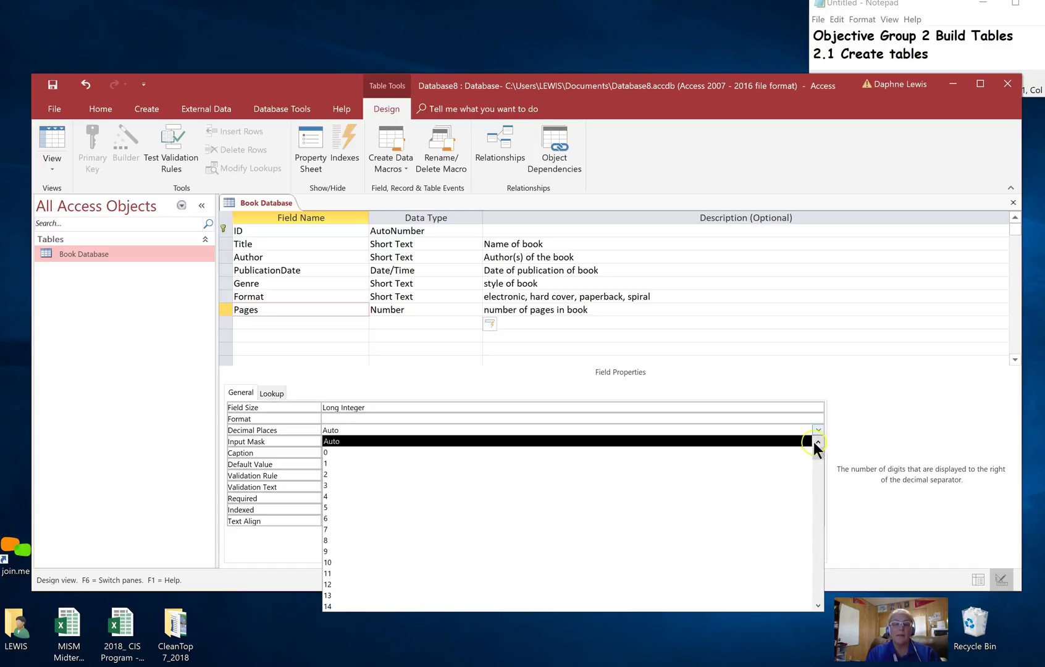
click(804, 454)
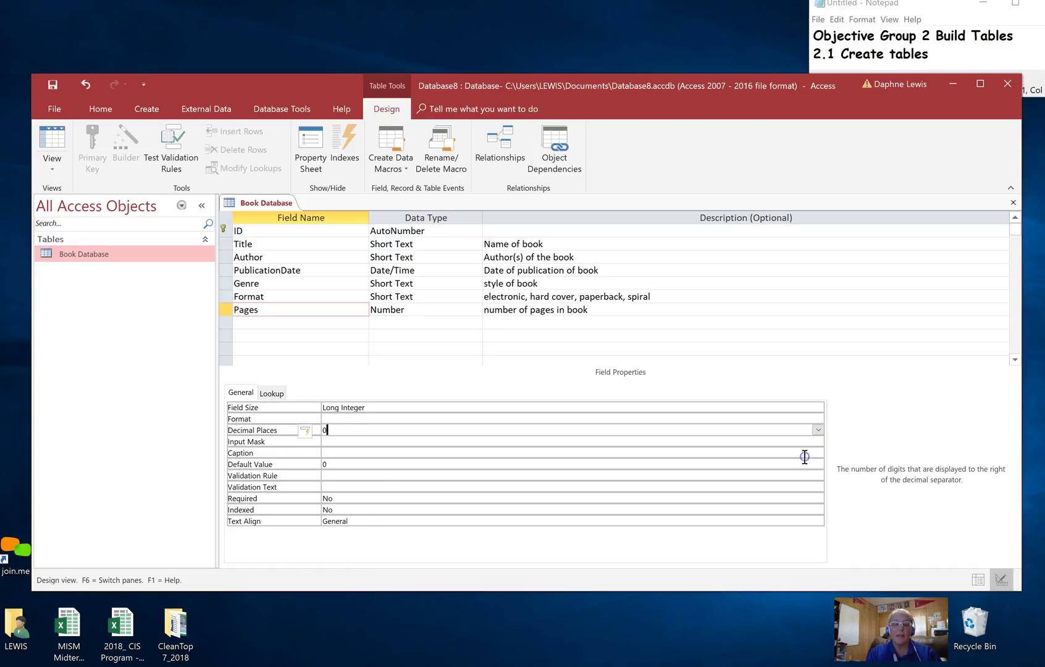
click(430, 456)
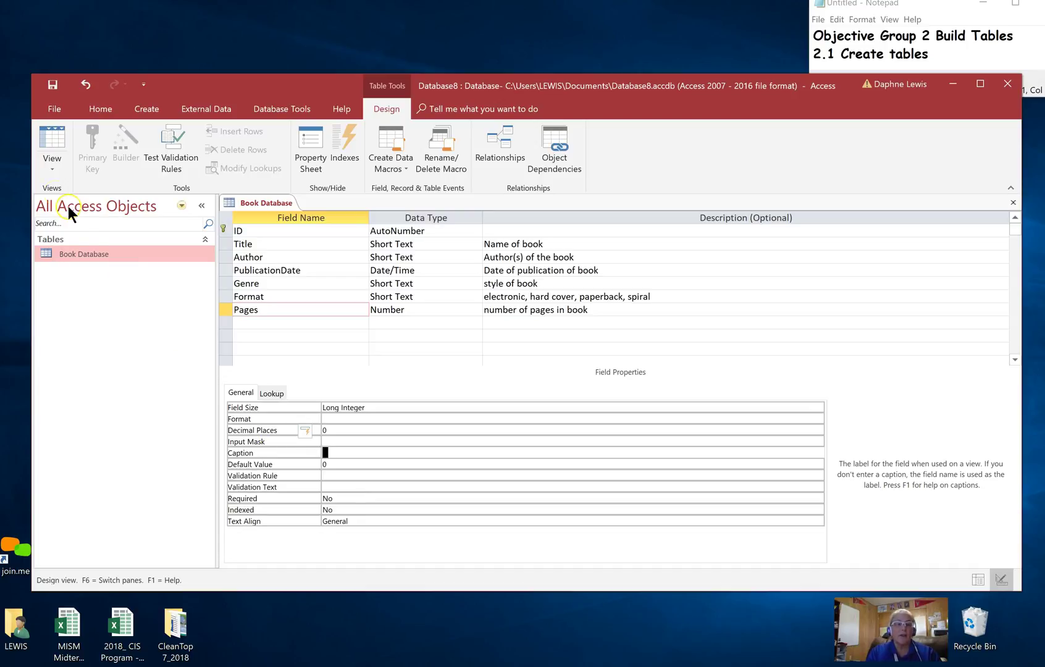
Step: Switch Book Database to Datasheet View, accepting the save prompt and both data-loss warnings
click(58, 171)
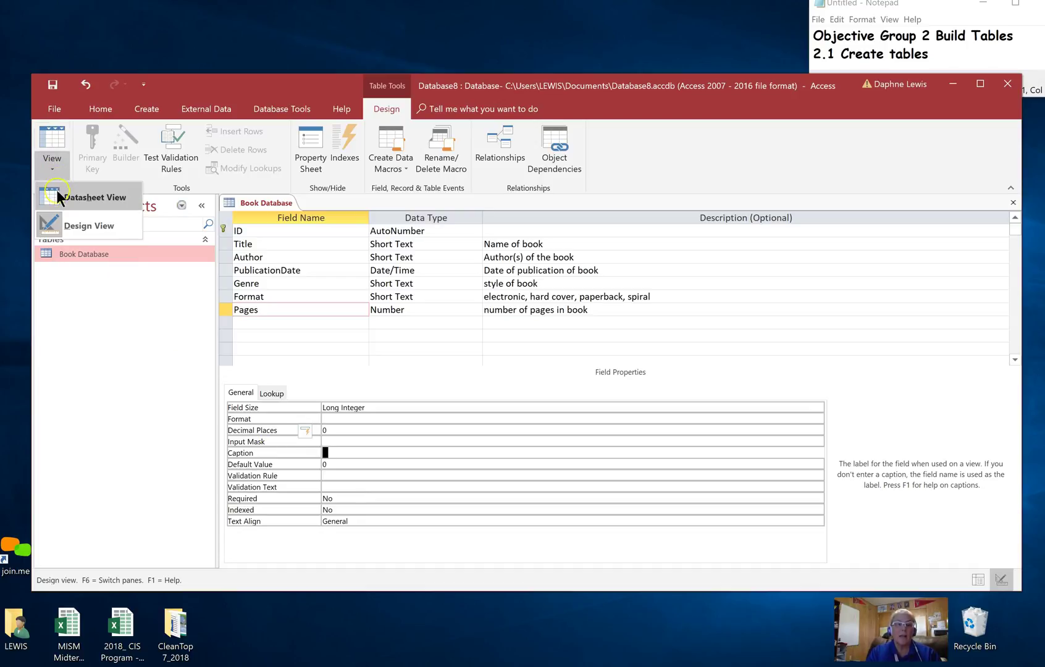
click(56, 189)
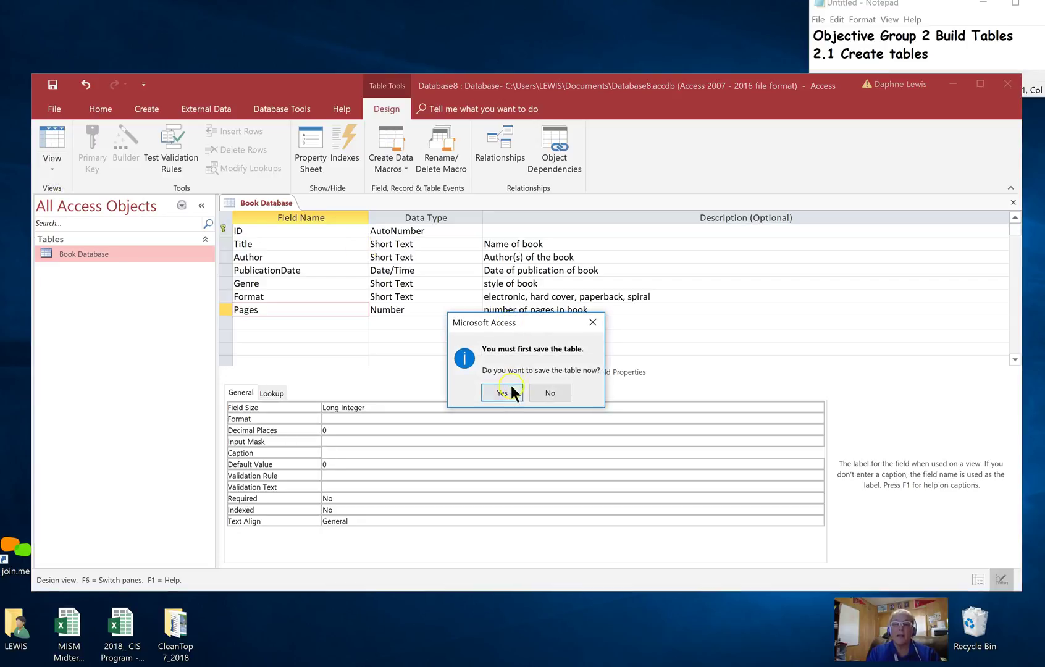
click(509, 389)
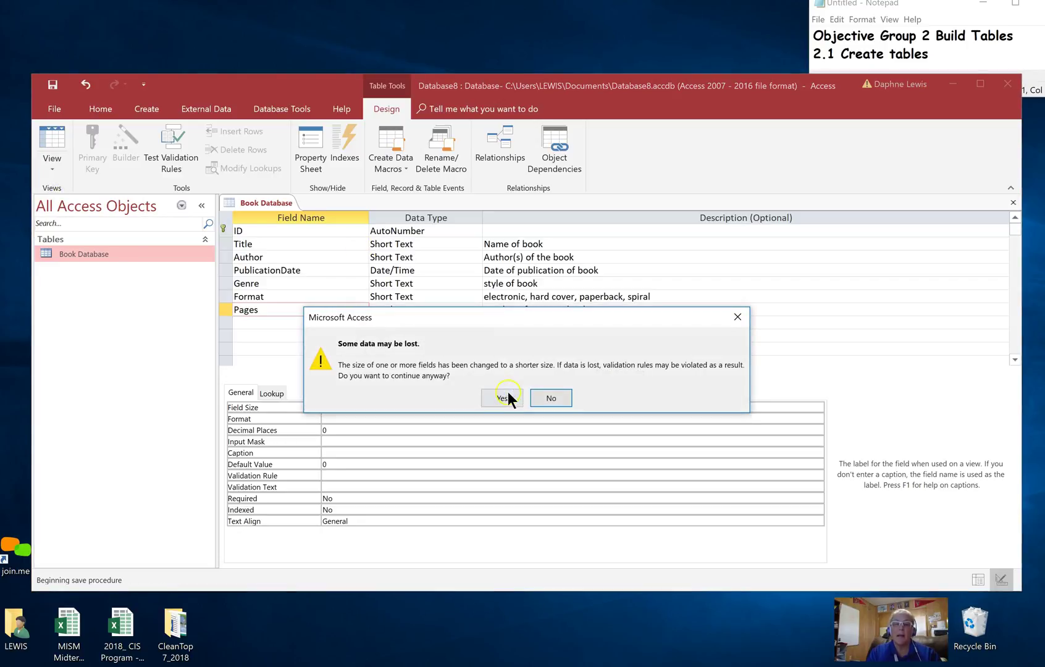
click(507, 397)
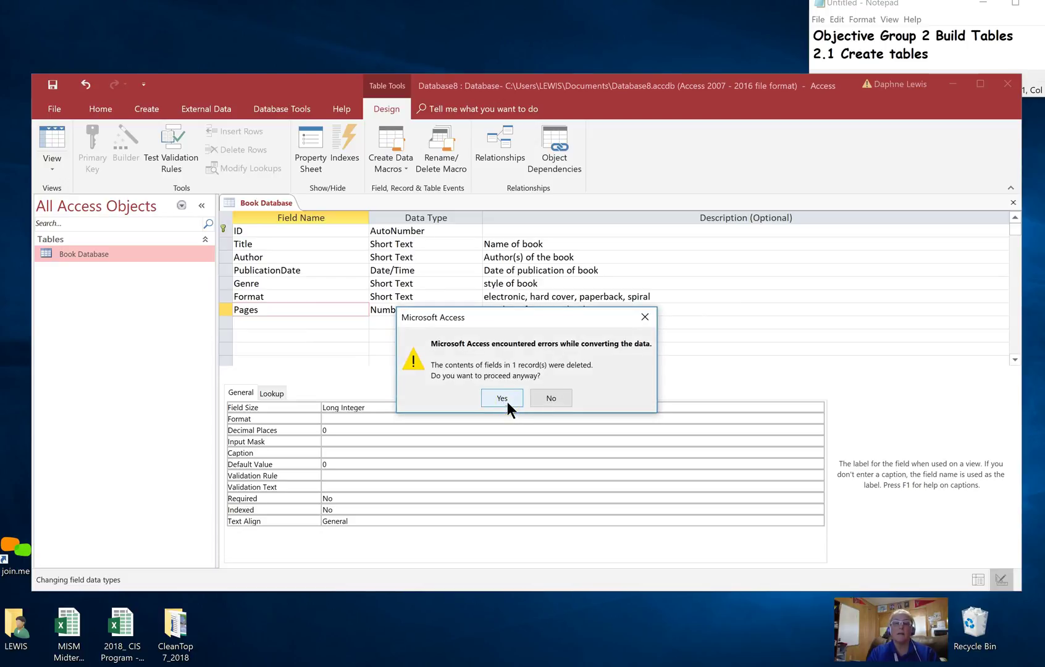
click(502, 399)
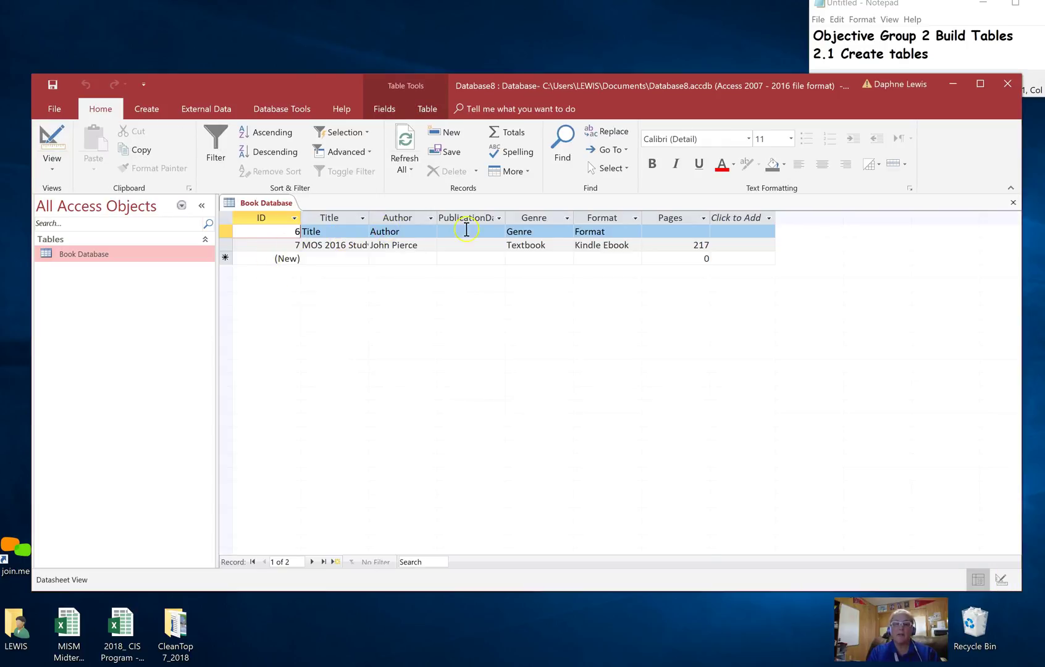
Step: Widen the Title column so full book titles are visible
click(353, 231)
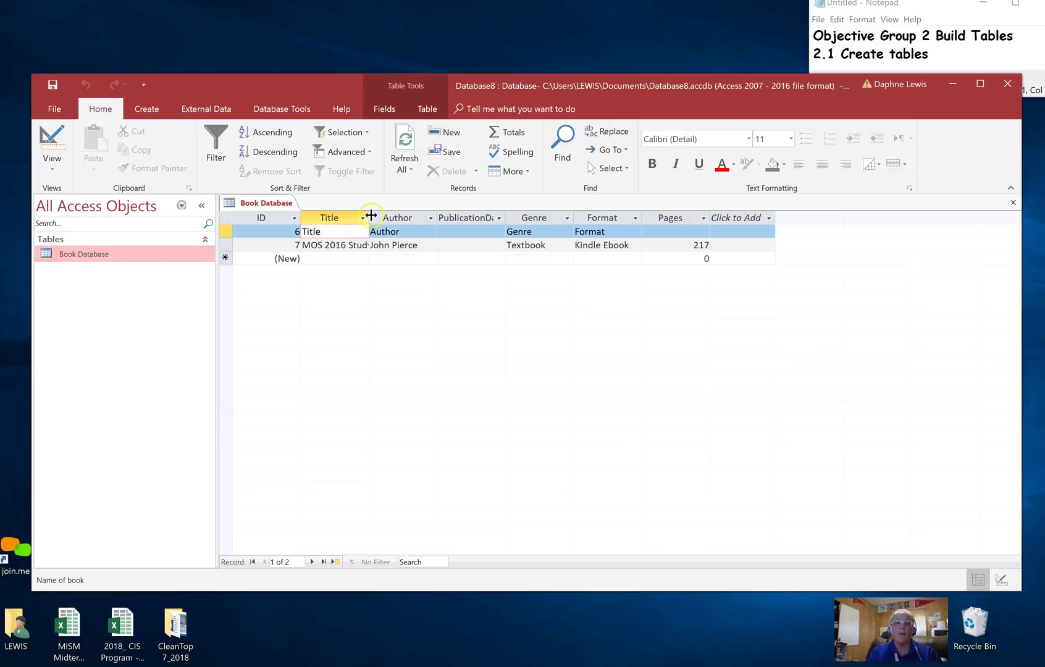
drag(369, 217, 453, 226)
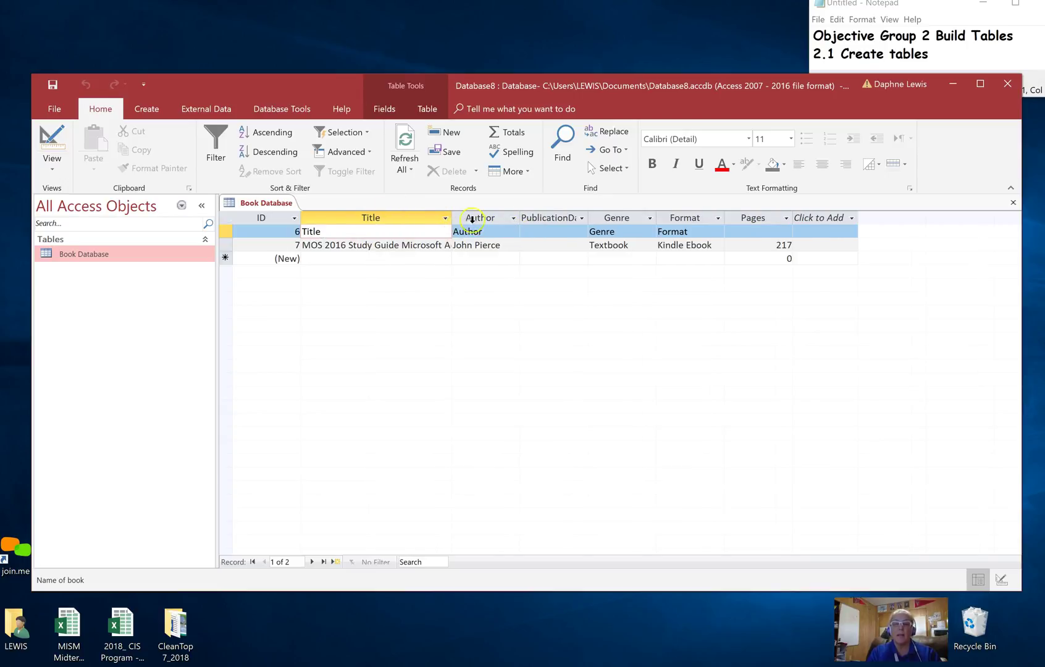
drag(452, 215, 505, 216)
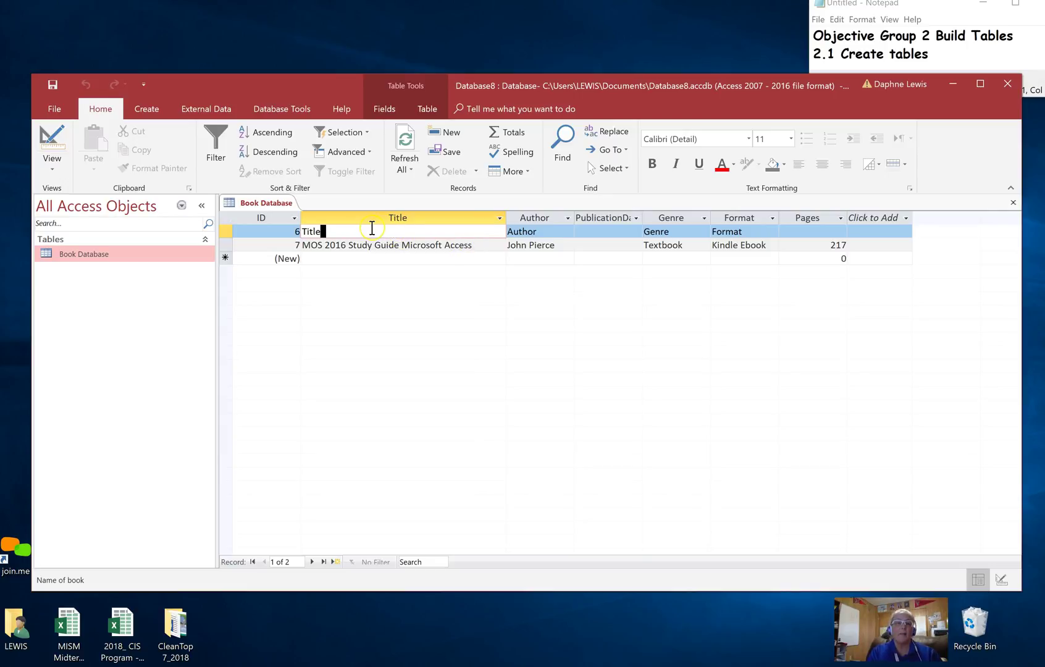
Step: Enter record 6's title 'MOS 2016 Study Guide Microsoft Excel Expert' and author Paul McFedrie
key(BackSpace)
key(BackSpace)
key(BackSpace)
key(BackSpace)
key(BackSpace)
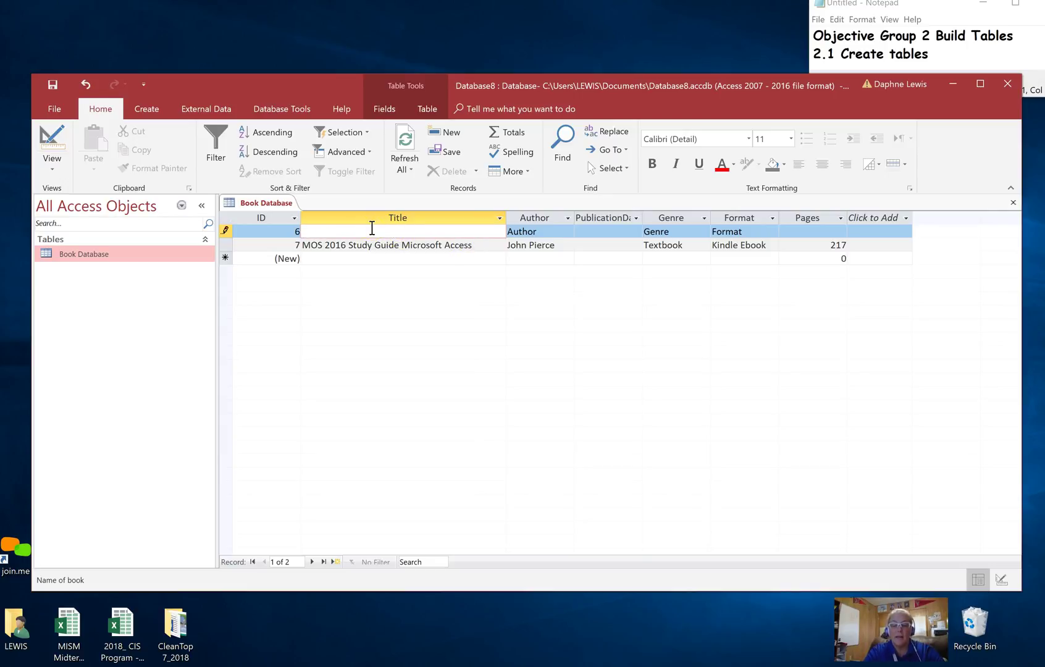
text(MOS 2016)
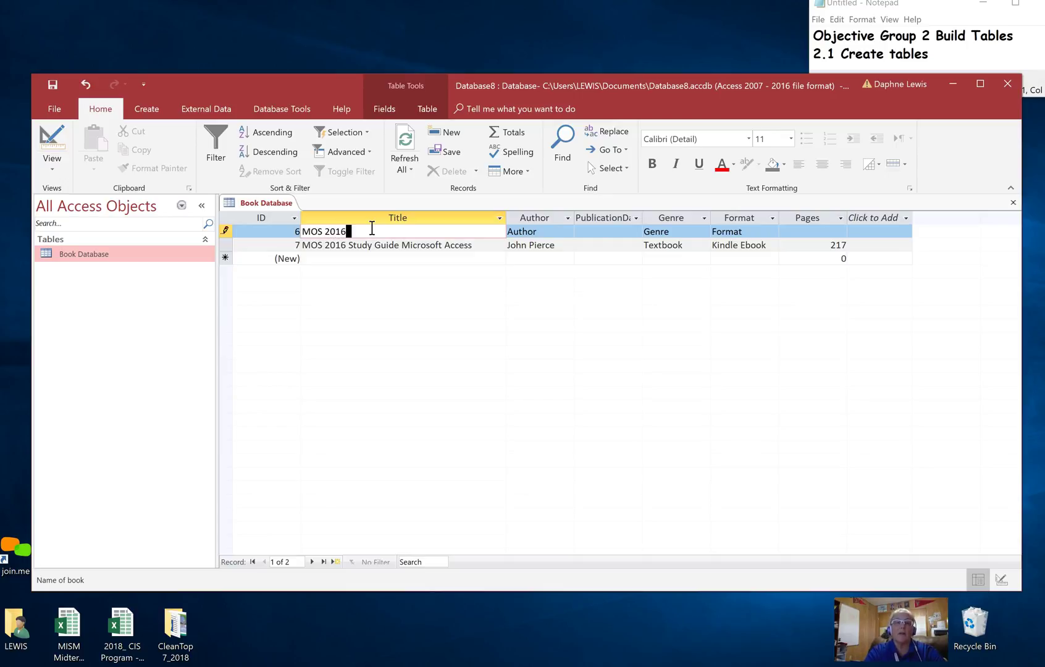
text( Study Guide Microsoft Excel )
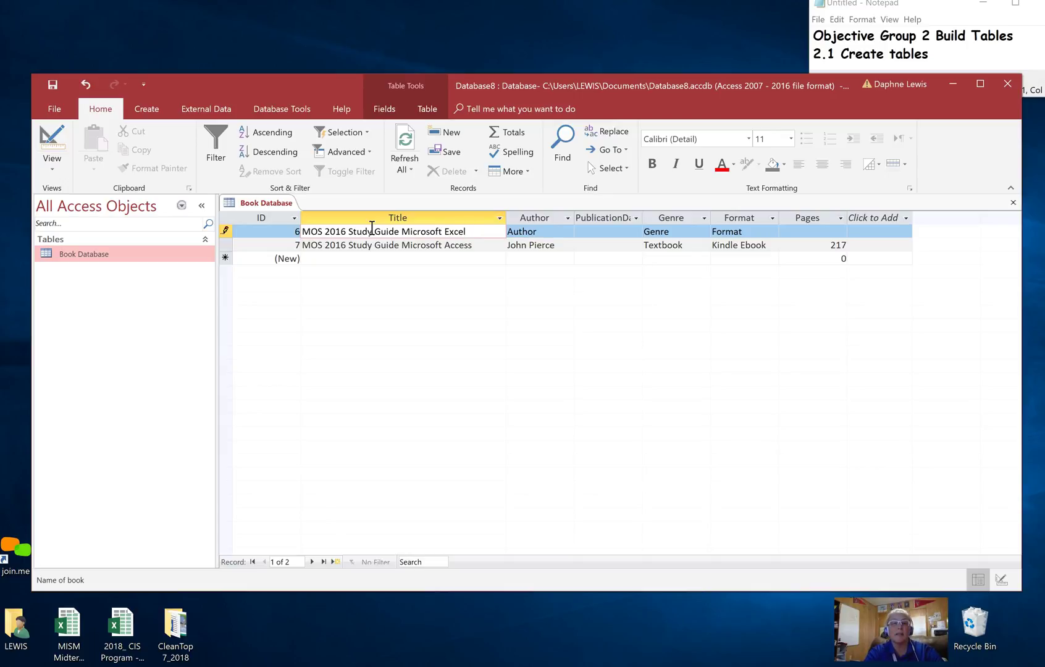
text(Expert)
key(Tab)
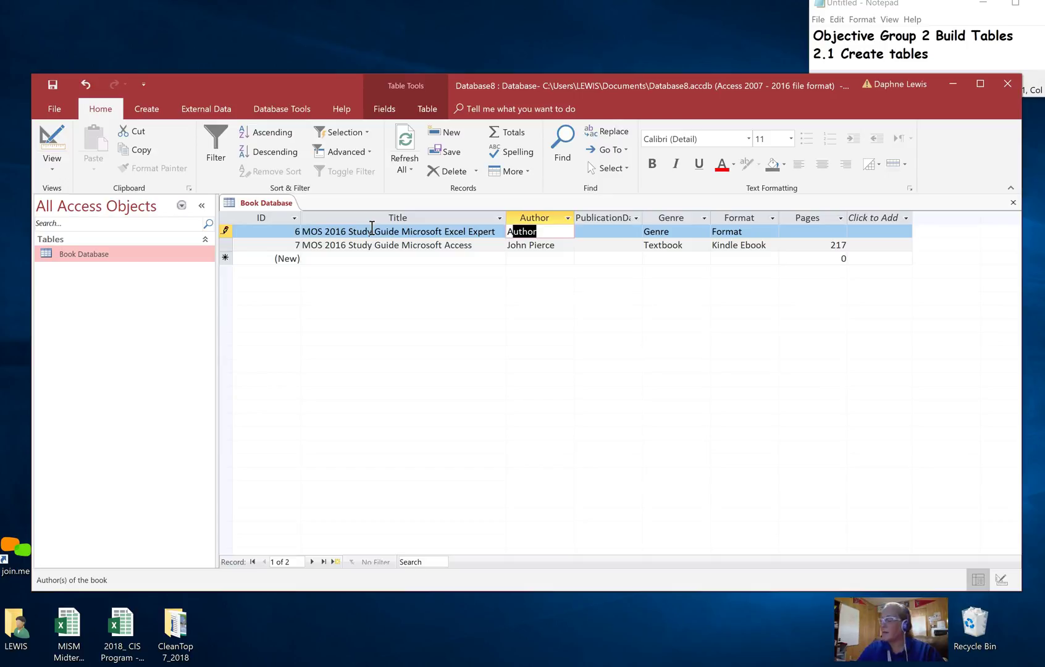
text(Paul )
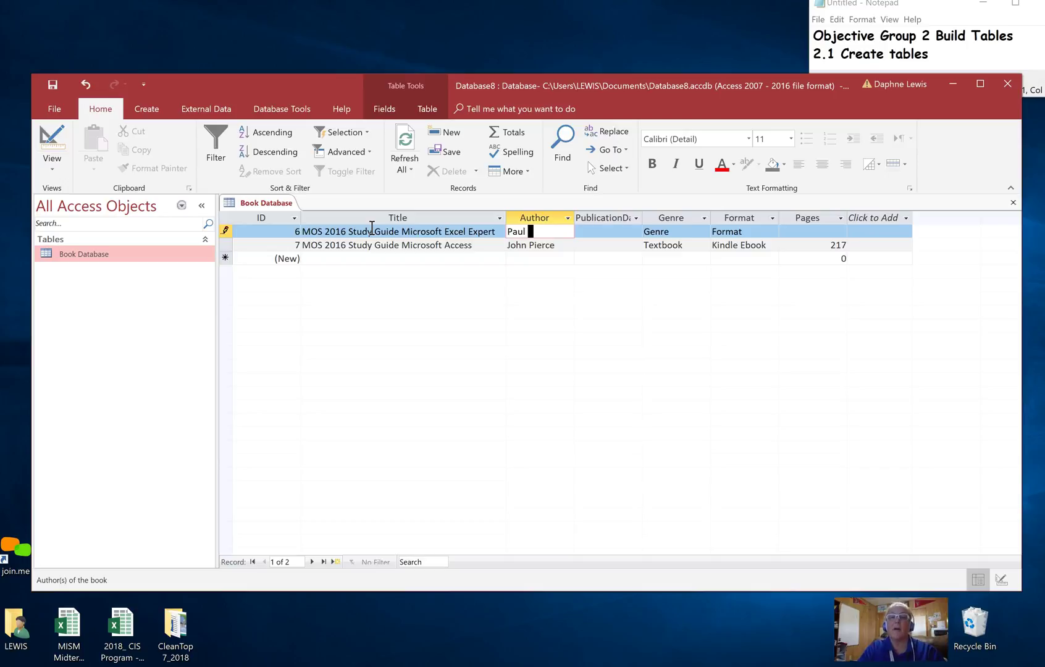
text(Mc)
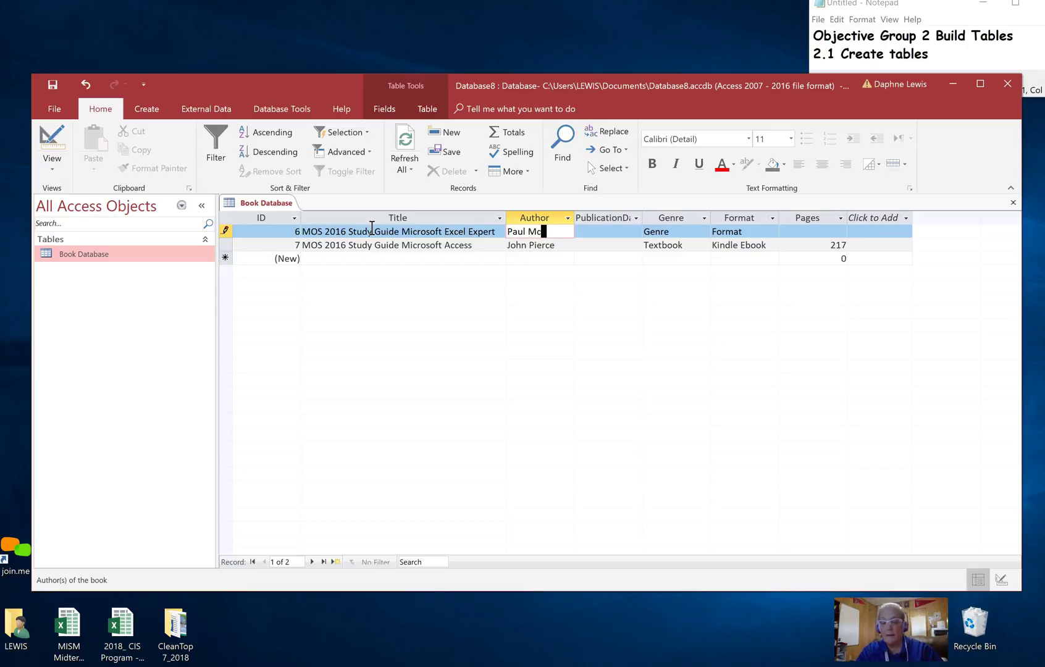
text(Fedries)
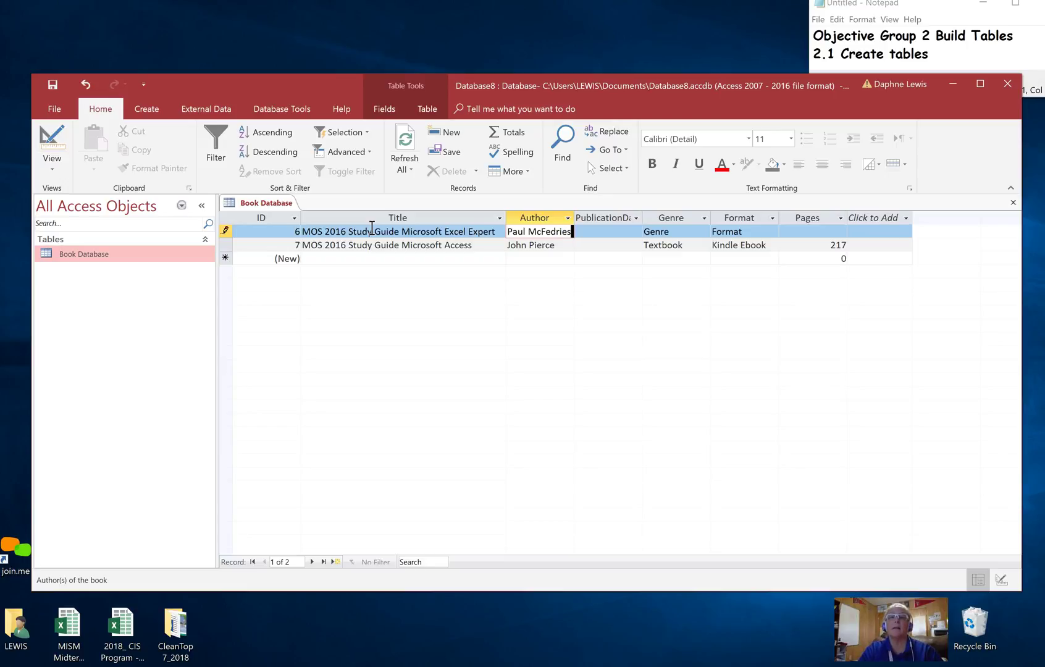
Step: Finish the author entry and enter 2017 as record 7's PublicationDate, triggering a type error
key(Tab)
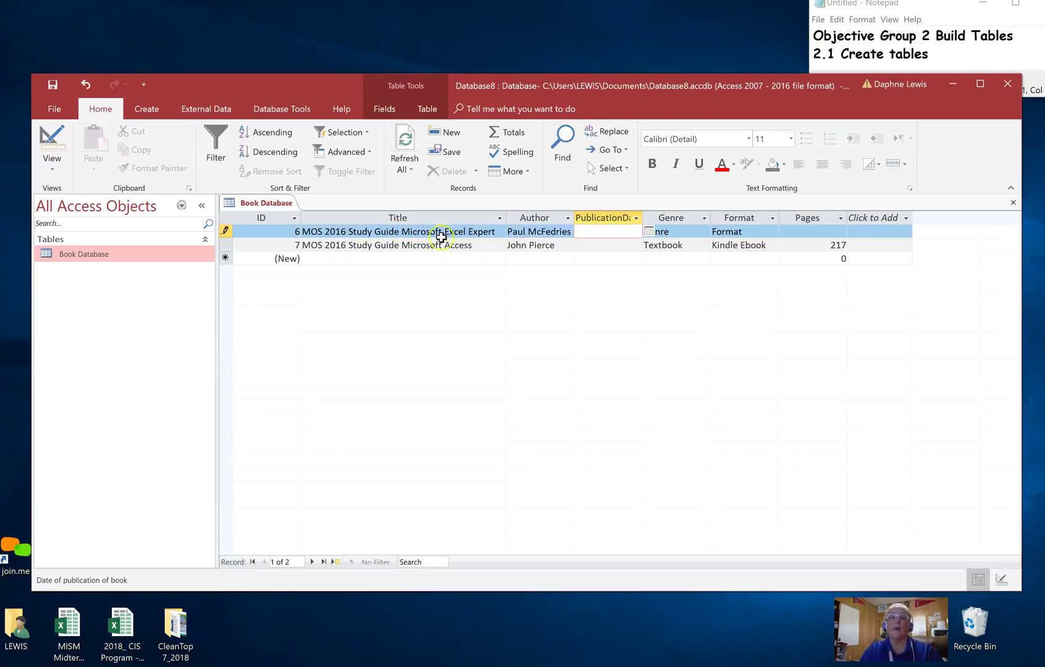
click(610, 253)
click(603, 242)
text(017)
click(602, 239)
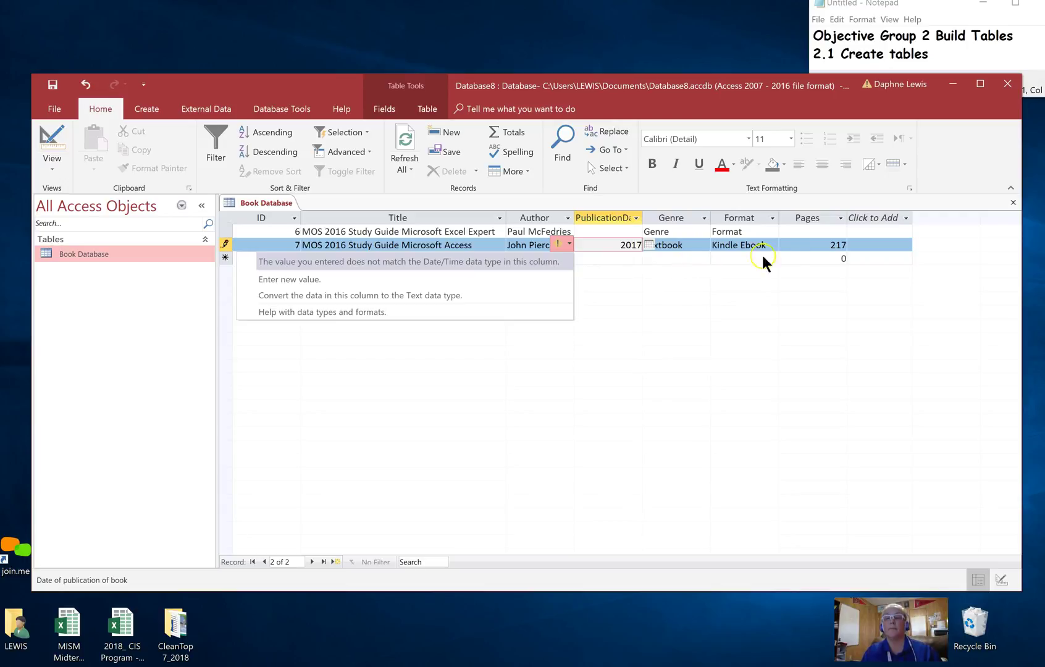
Step: Dismiss the data-type mismatch prompts, trim the invalid digits, and open record 7's date picker
click(822, 236)
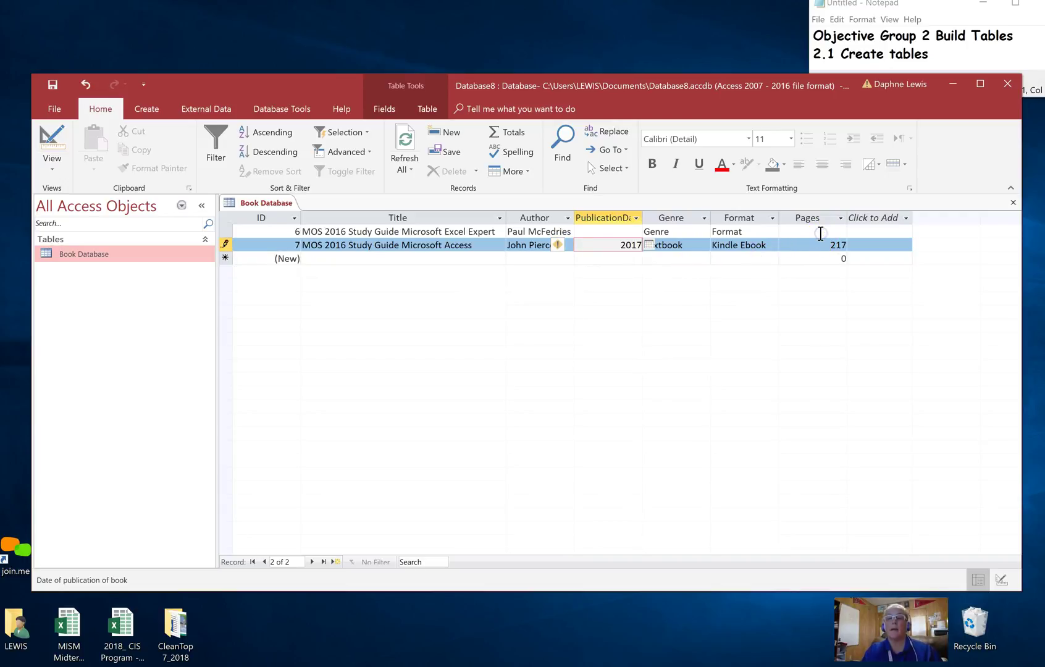
text(177)
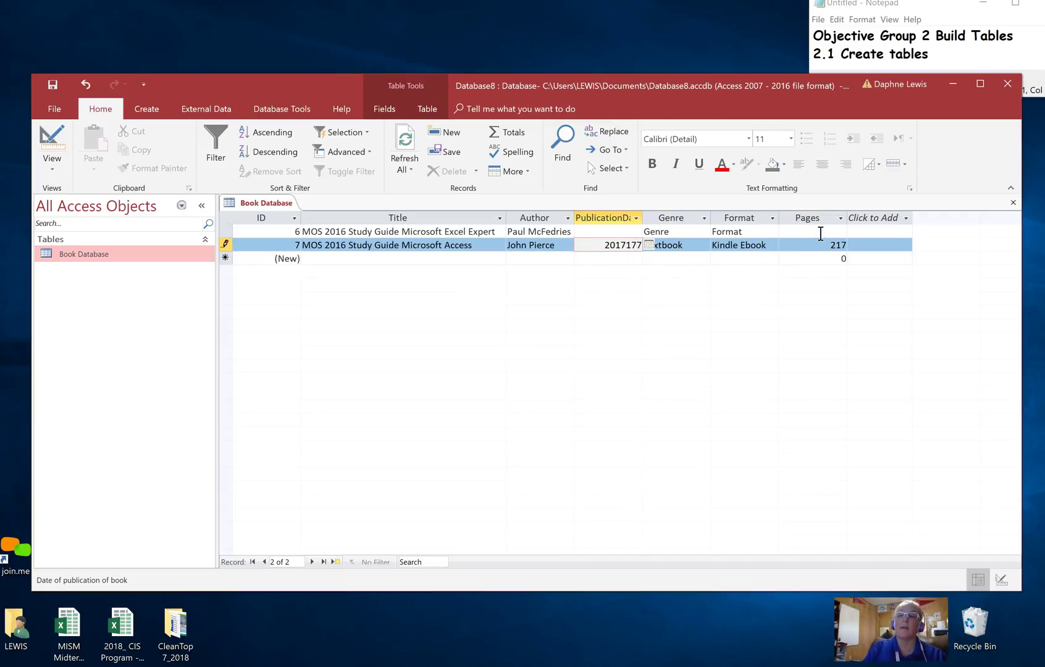
click(820, 234)
click(817, 232)
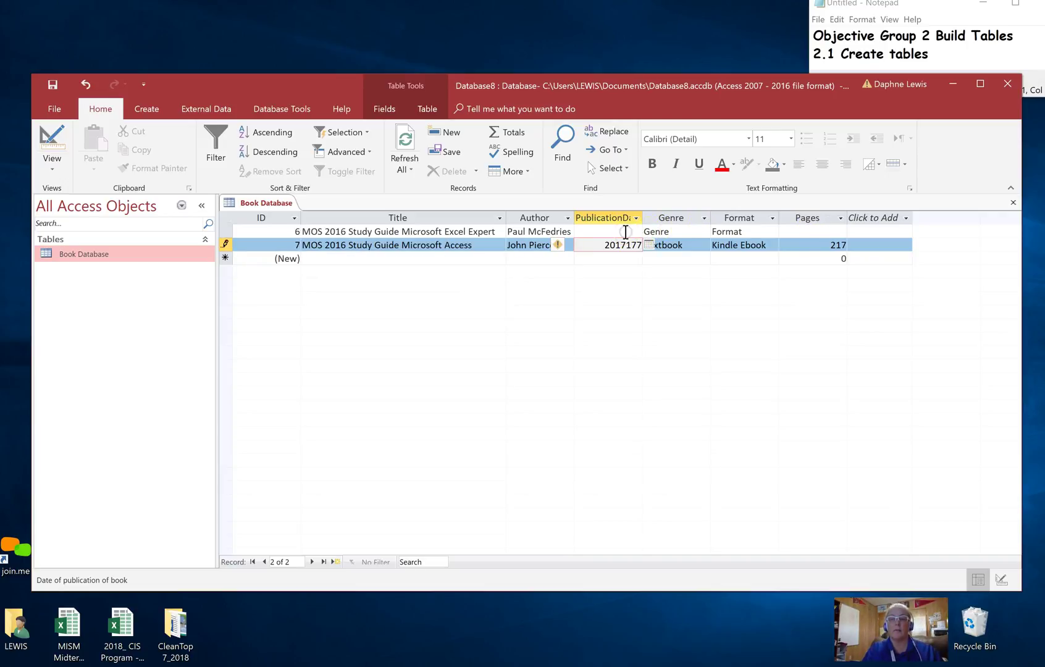
key(BackSpace)
key(BackSpace)
key(BackSpace)
click(625, 232)
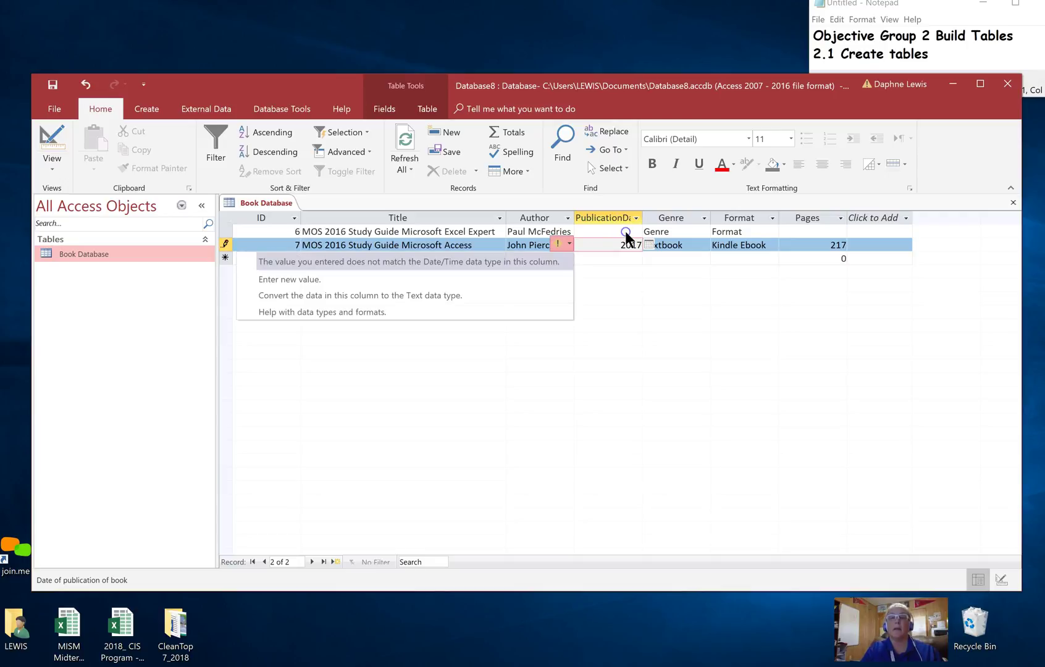
click(588, 246)
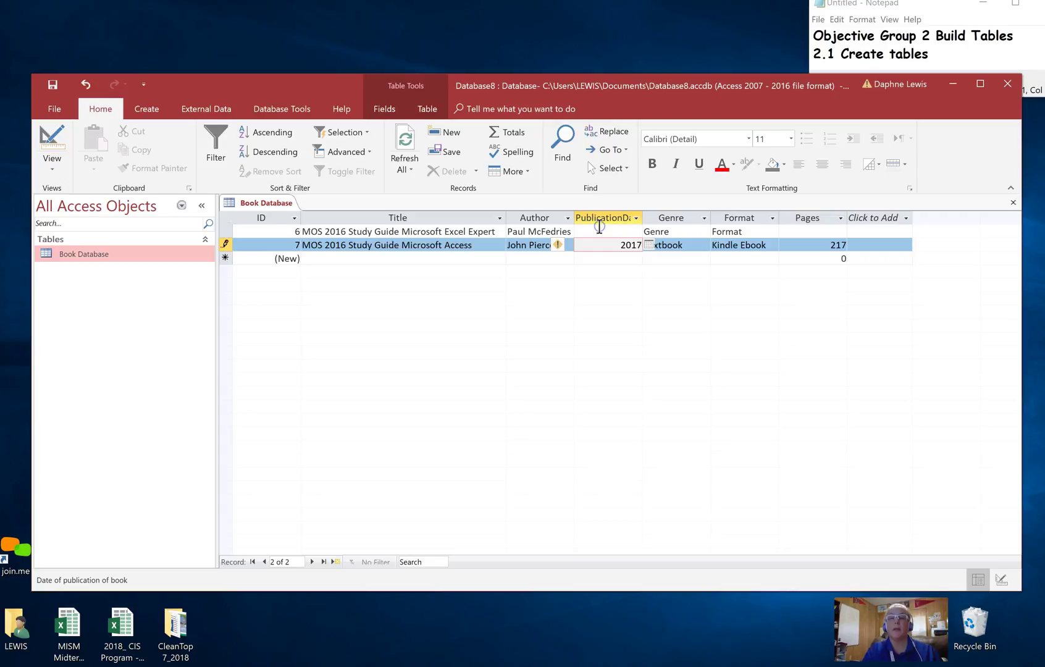
click(624, 246)
click(649, 244)
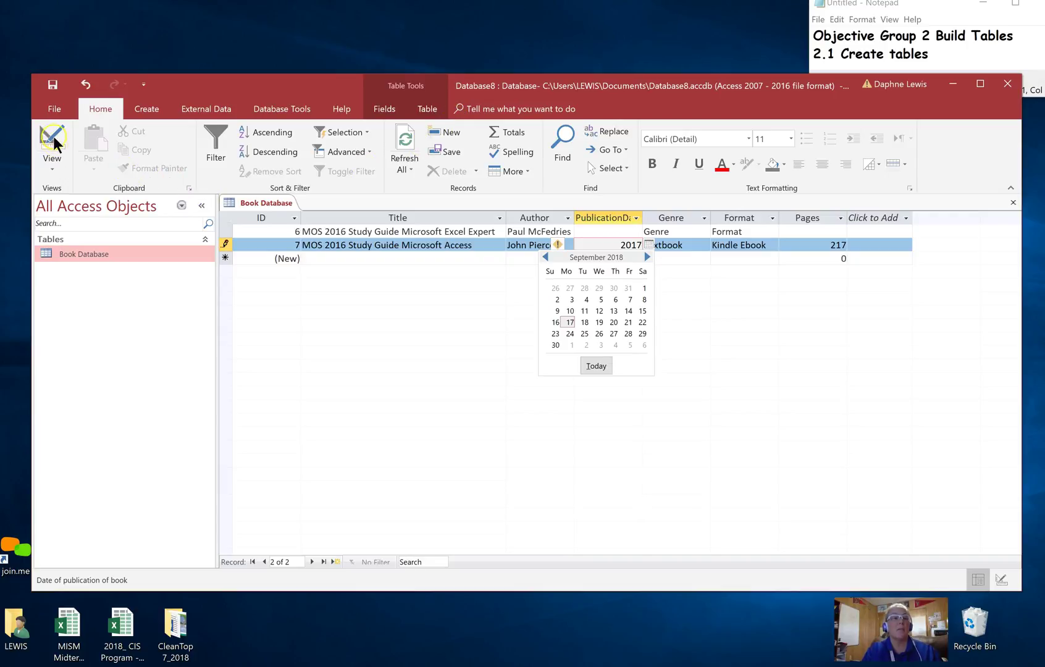
Step: Try switching the table to Design View, which the invalid date blocks
click(58, 162)
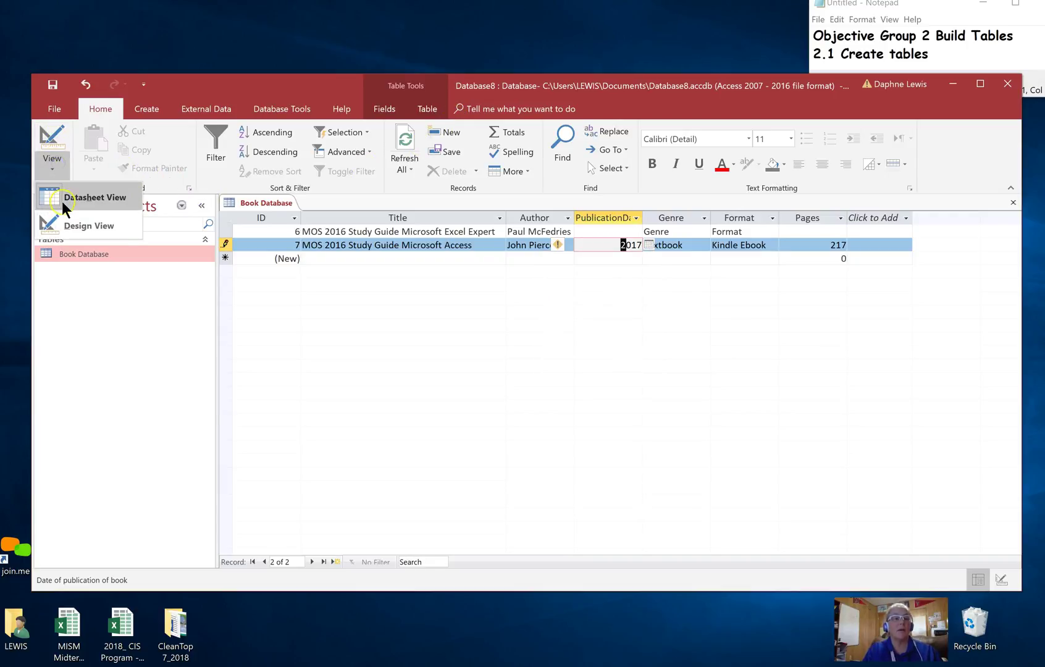
click(69, 225)
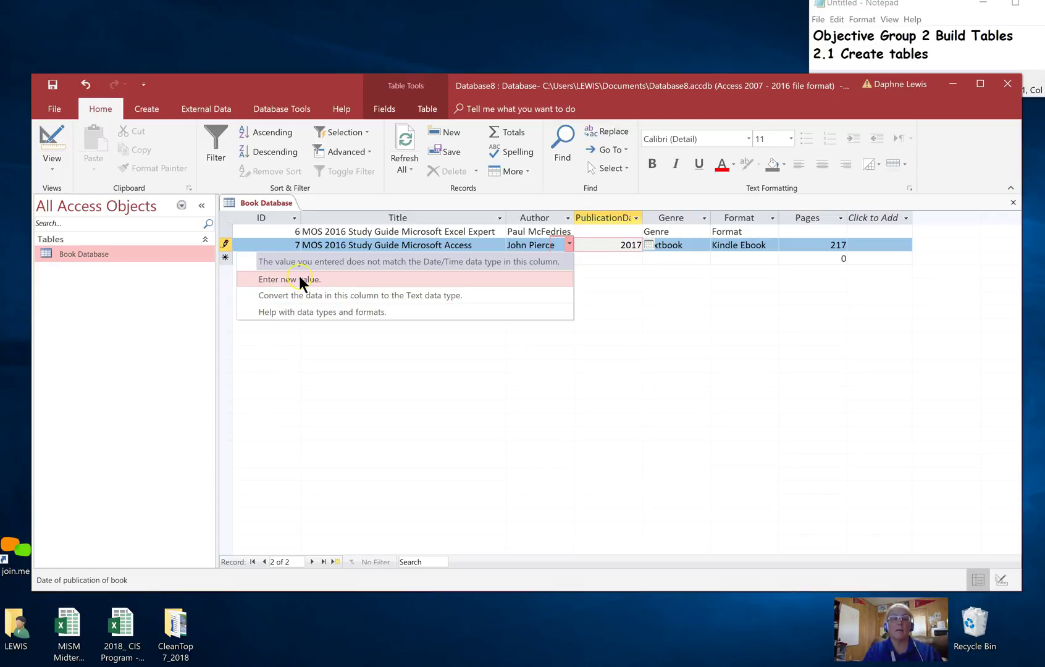
click(45, 167)
click(58, 175)
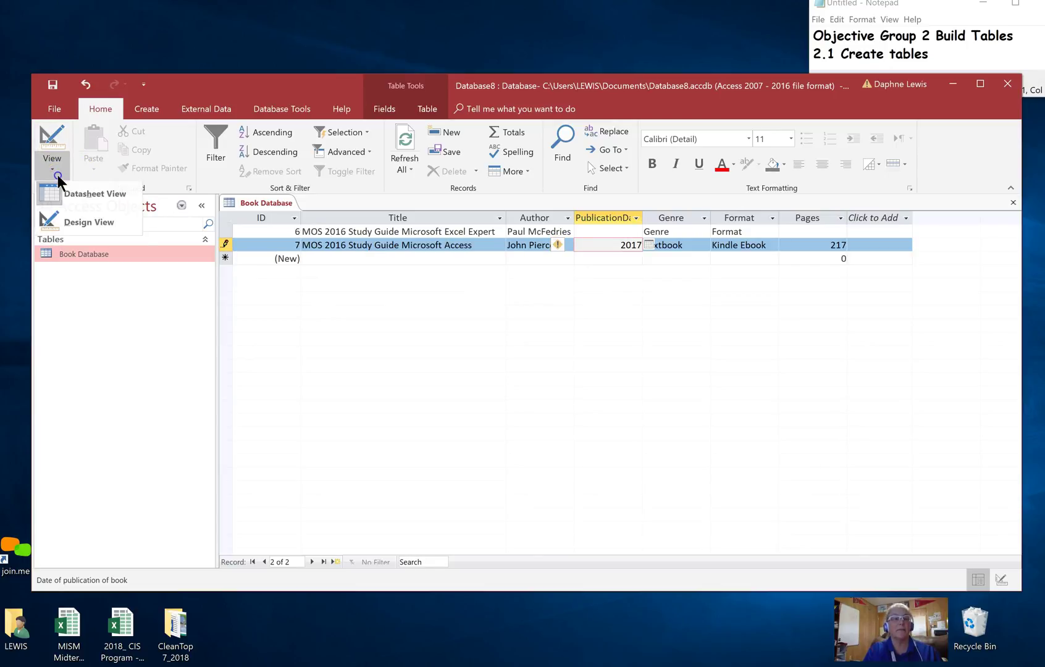
click(67, 227)
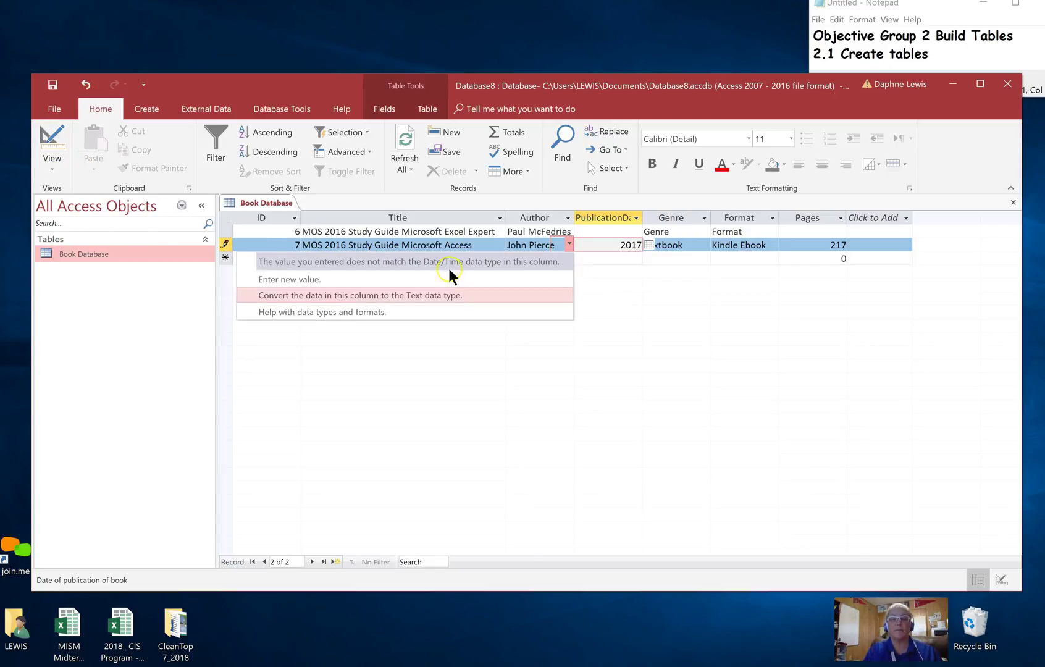
Step: Set record 7's publication date to 9/6/2018 and switch to Design View
click(648, 244)
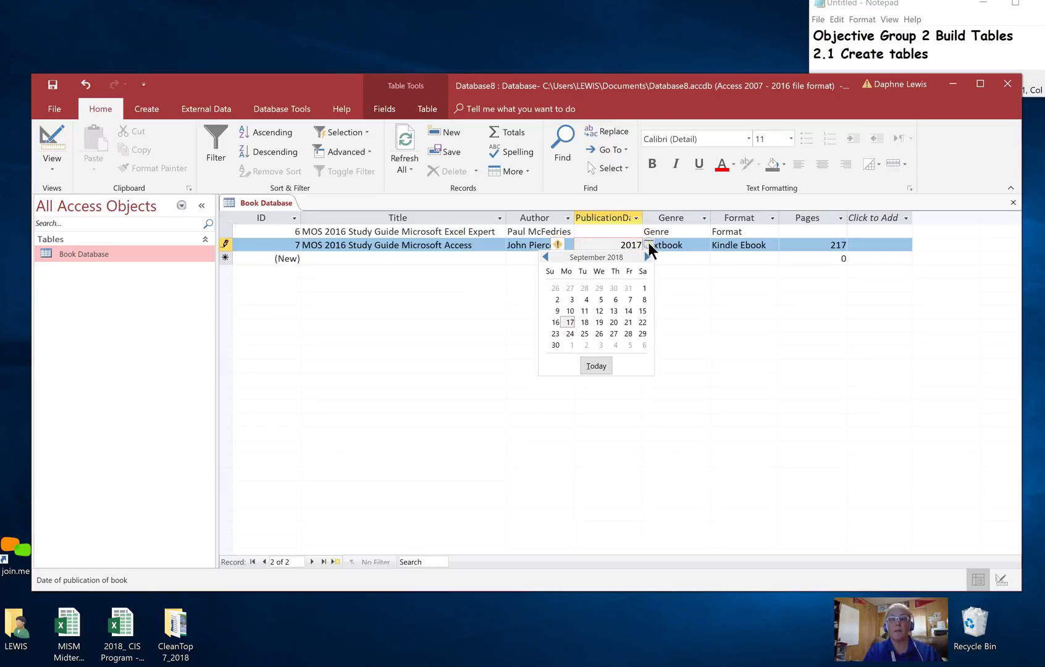
click(614, 300)
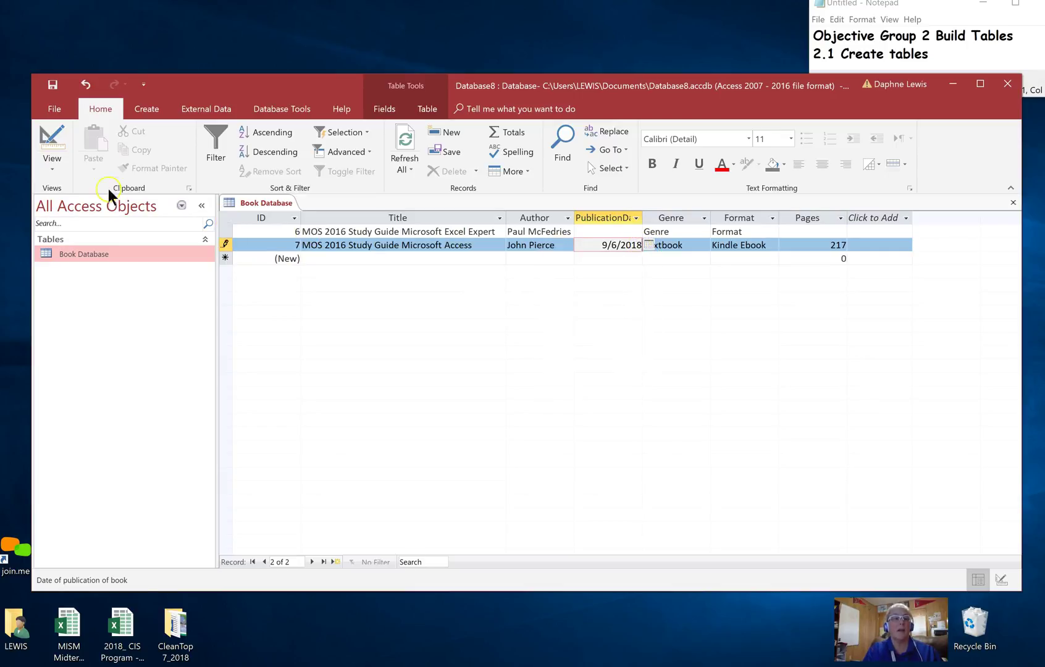
click(51, 175)
click(58, 225)
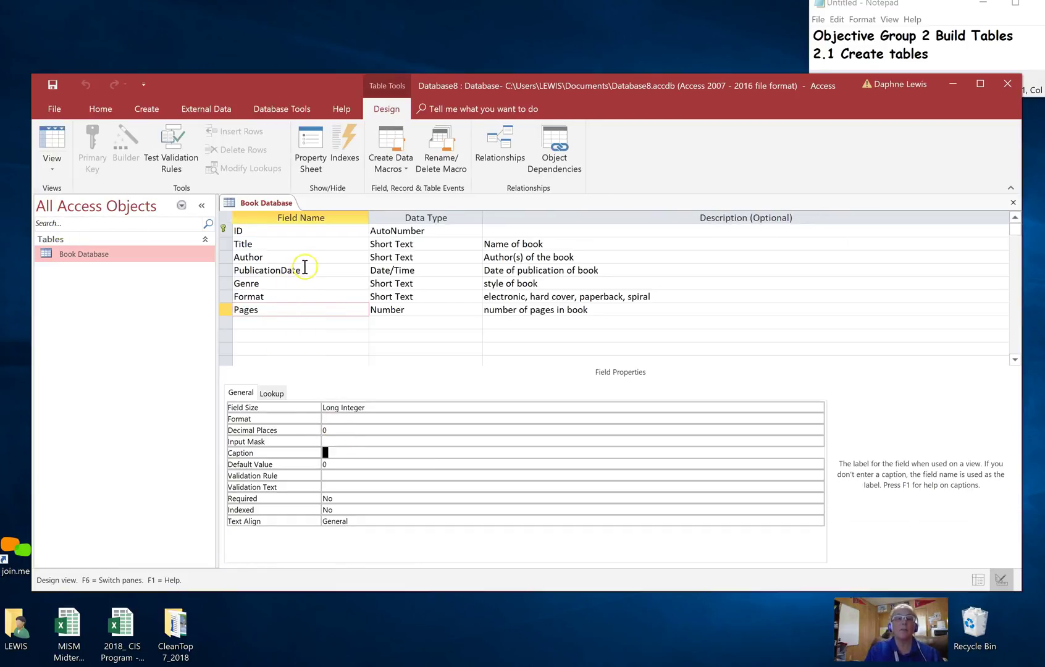
Step: Change the PublicationDate field's data type to Number
click(305, 270)
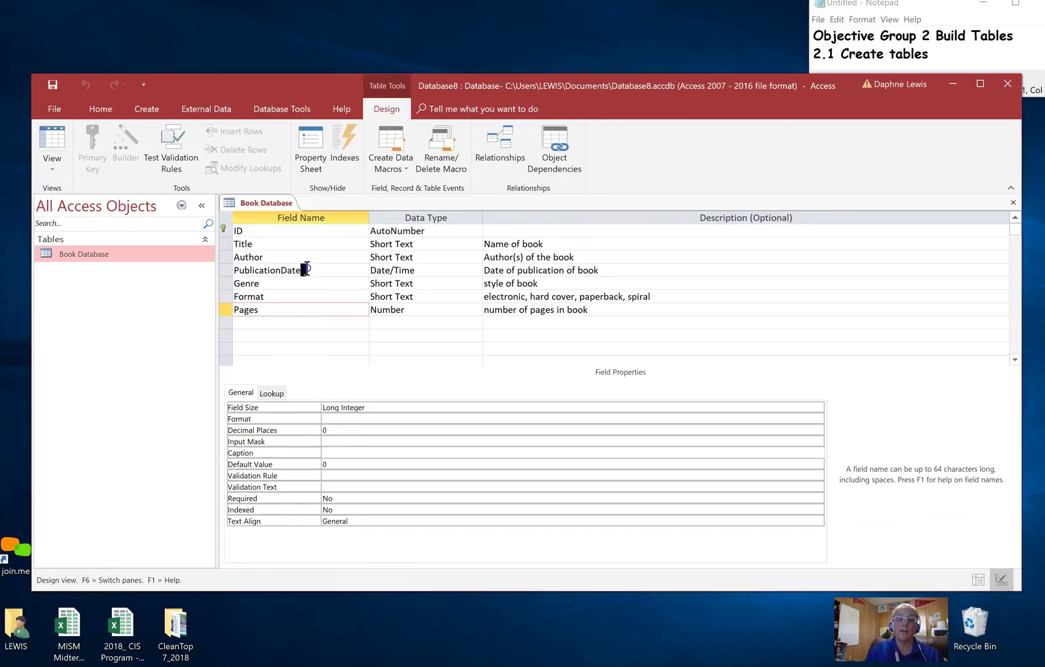
click(470, 269)
click(476, 271)
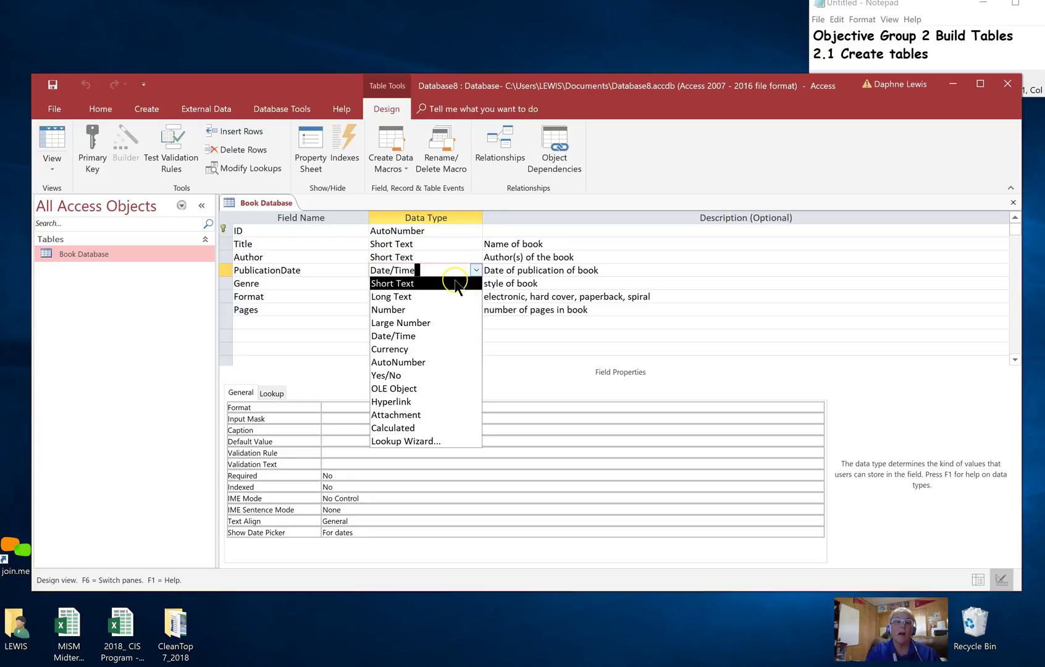
click(449, 310)
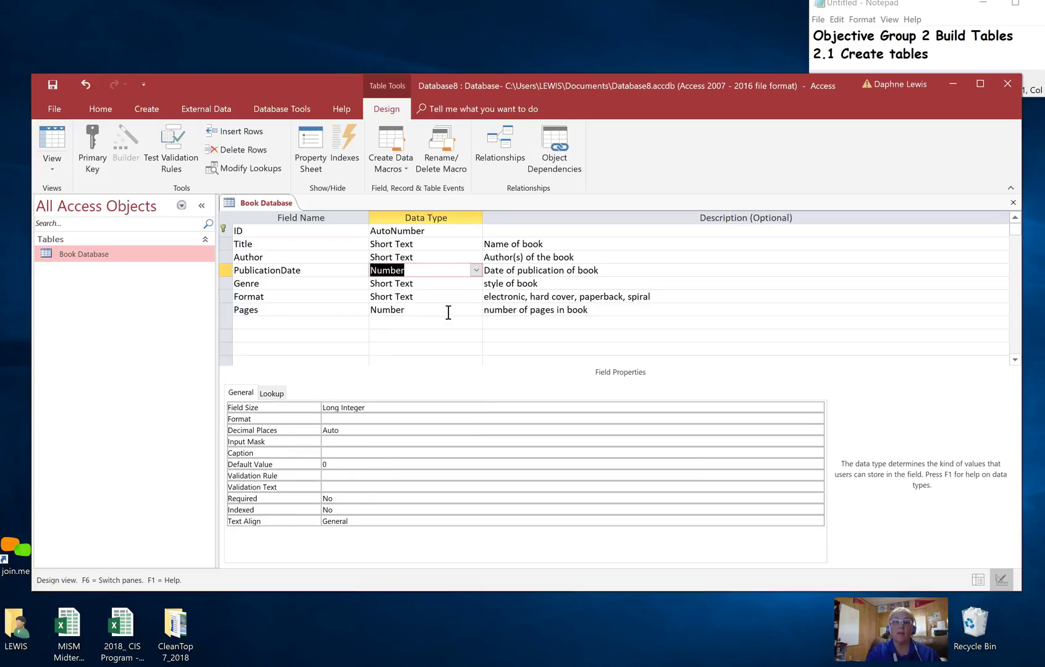
Step: Reword PublicationDate's description to 'Year of publication of book' and save the design
drag(504, 270, 460, 271)
key(Delete)
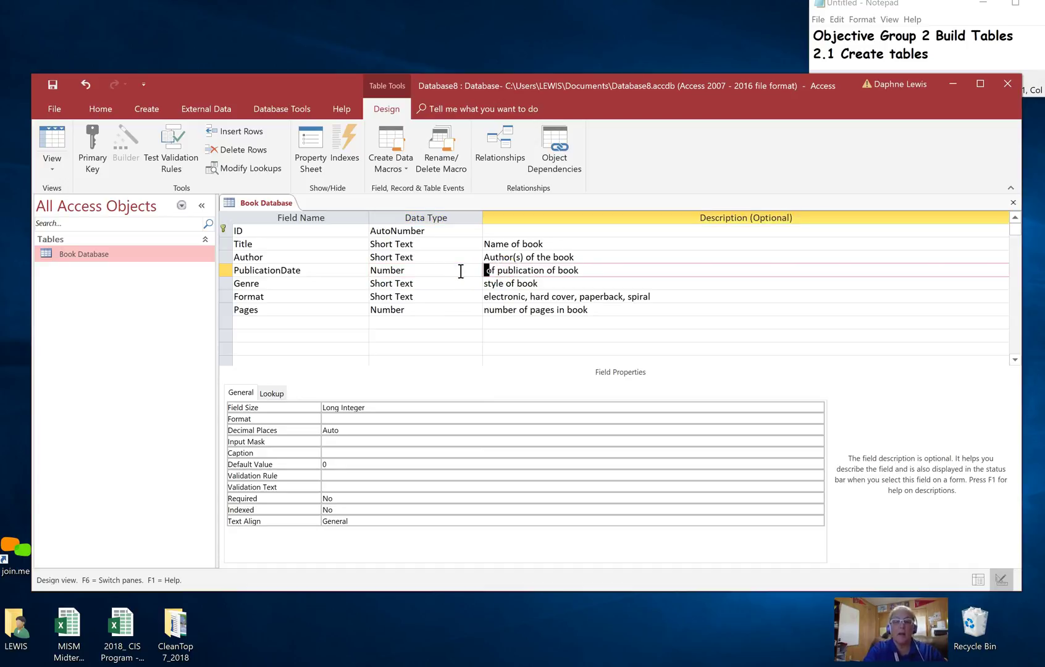
text(Year)
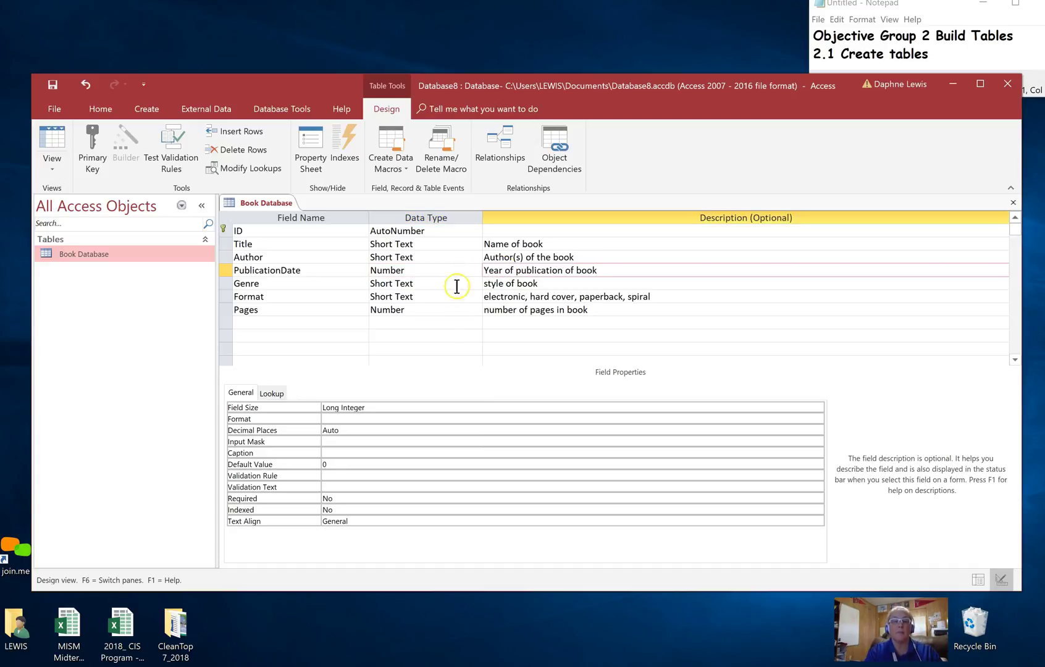
click(441, 347)
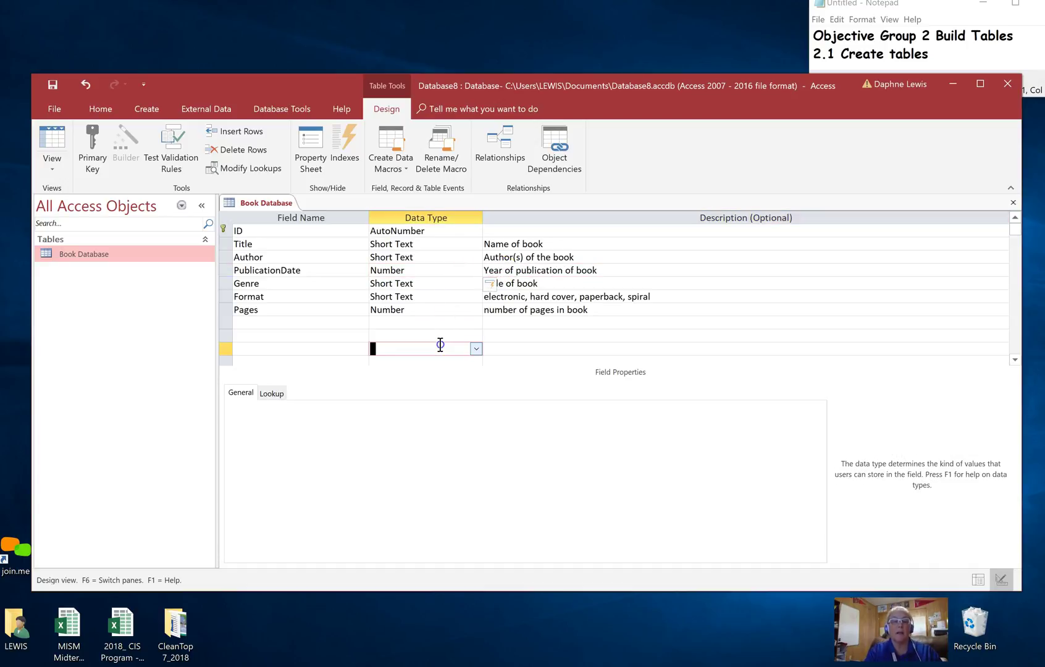
right_click(258, 207)
click(276, 213)
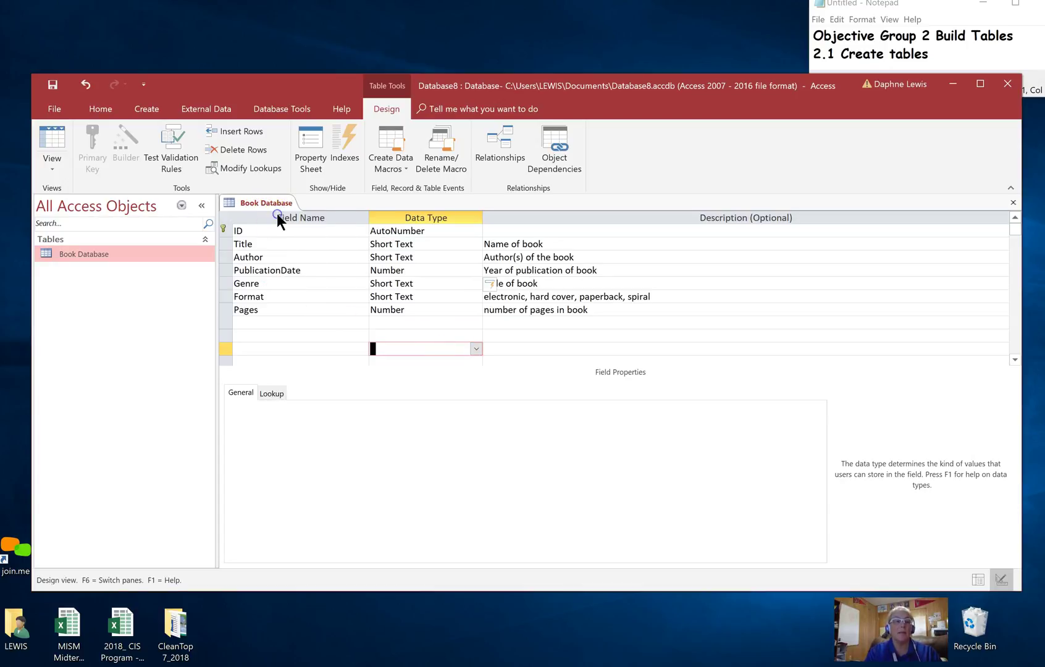
Step: Back in Datasheet View, enter 2017 as the publication year for both book records
click(51, 163)
click(56, 193)
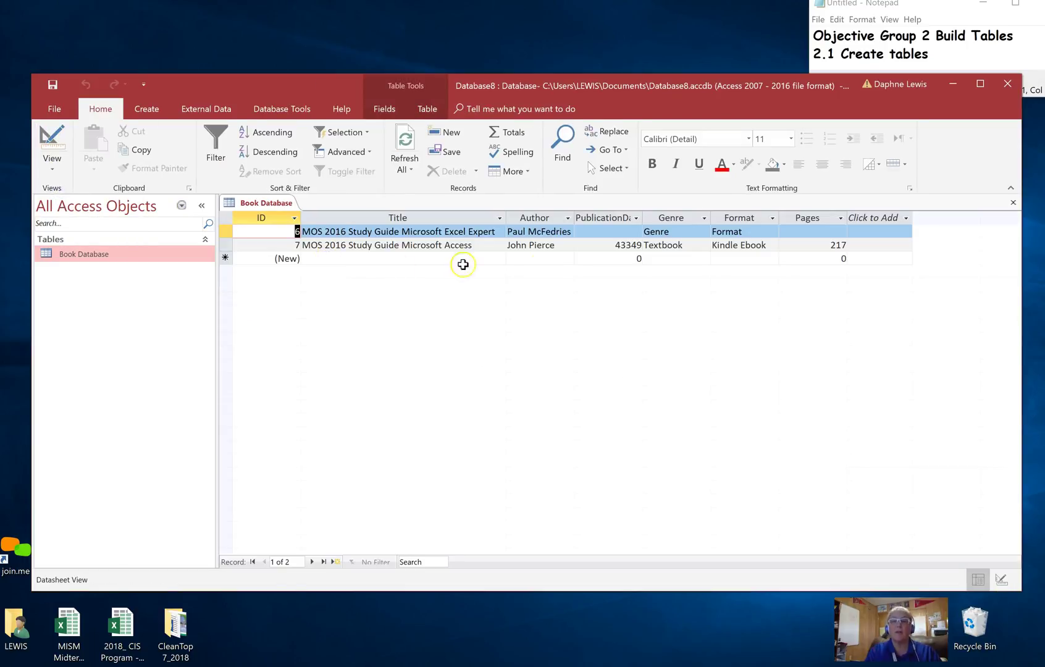
drag(610, 244, 657, 245)
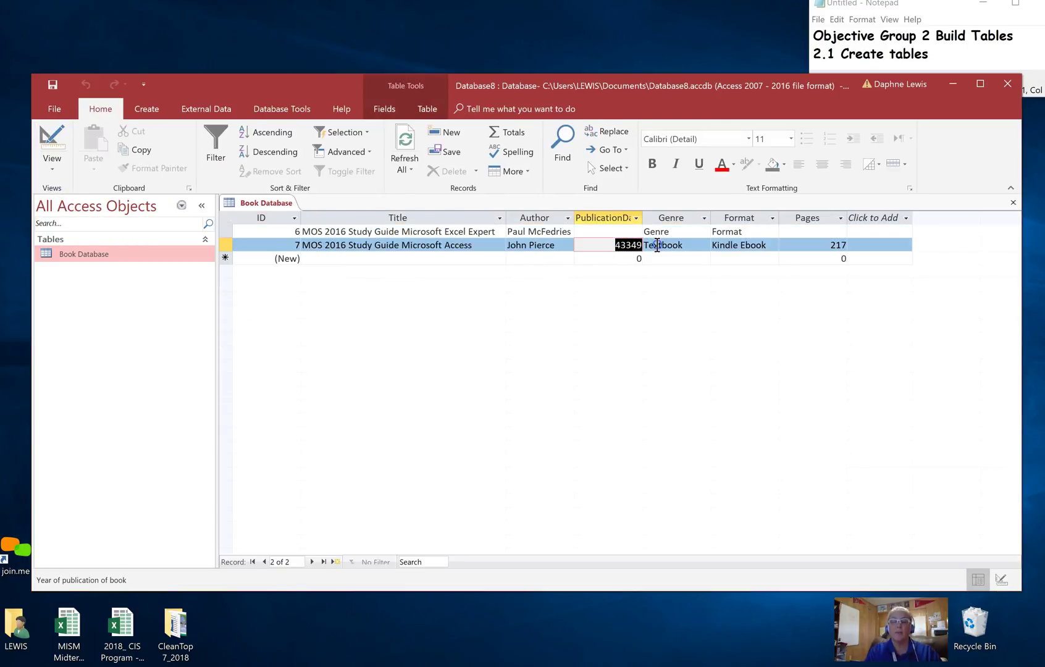
text(2017)
key(Tab)
click(621, 231)
text(2017)
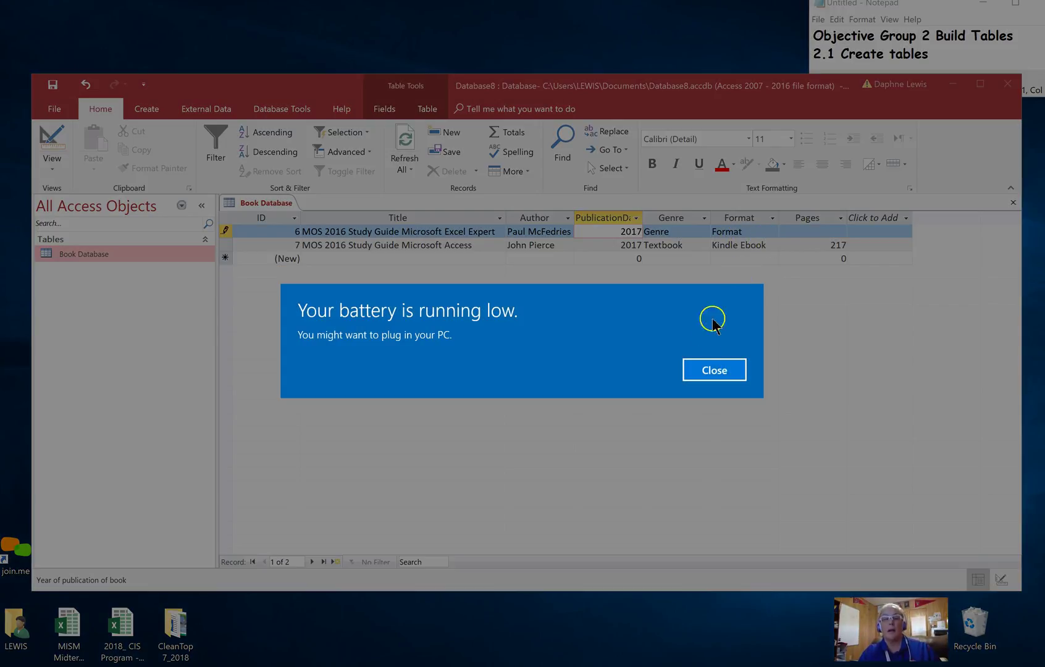
click(707, 369)
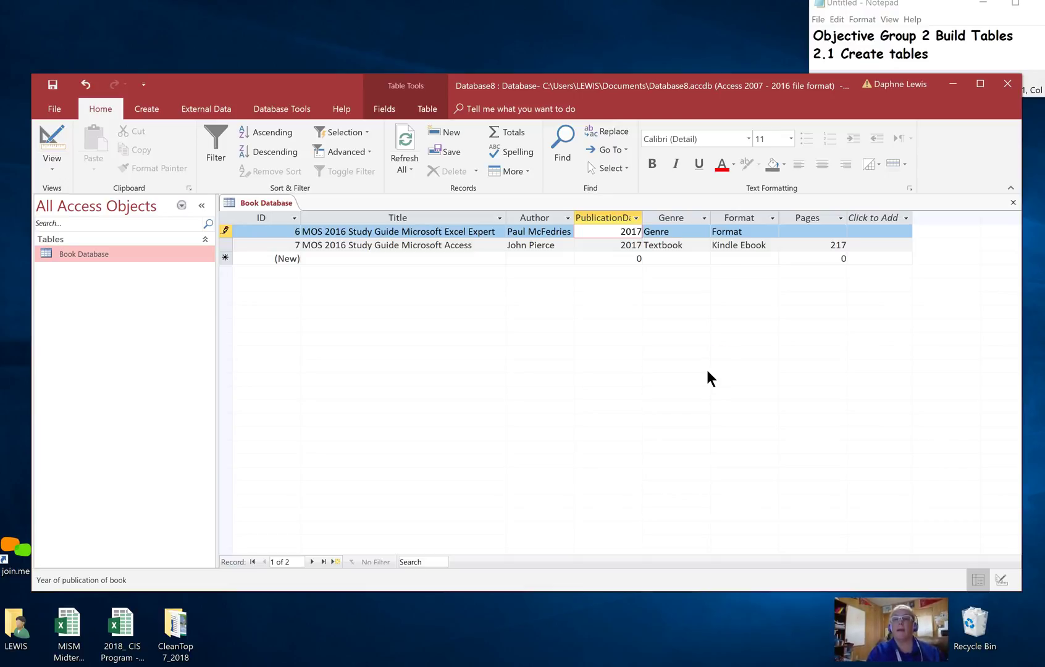
Step: Enter 277 in record 6's Pages cell and save the record
click(815, 231)
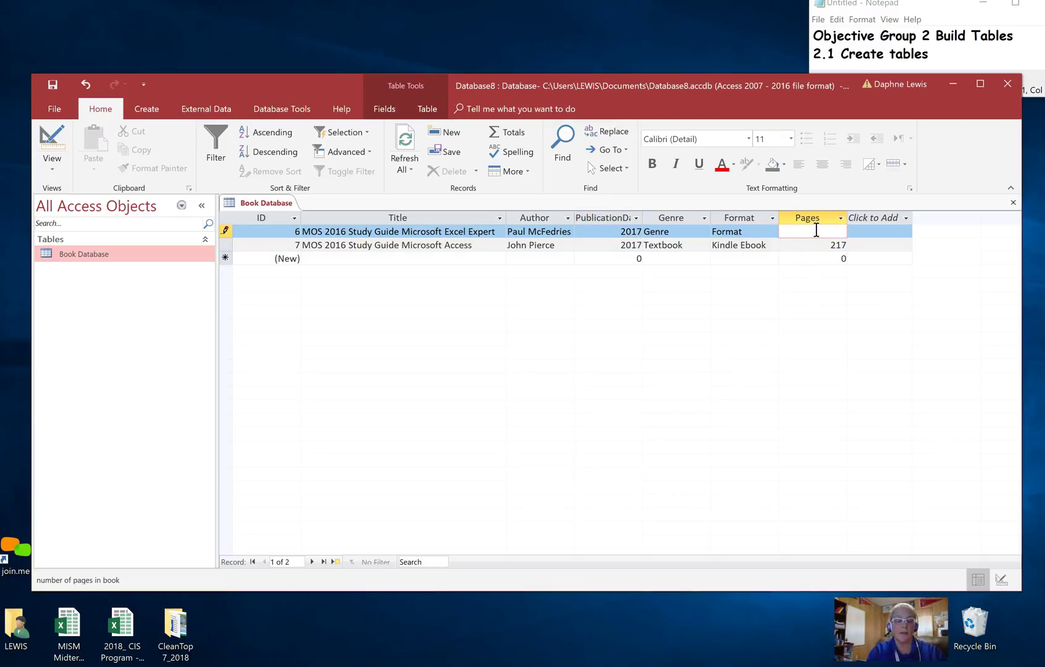
text(277)
click(816, 259)
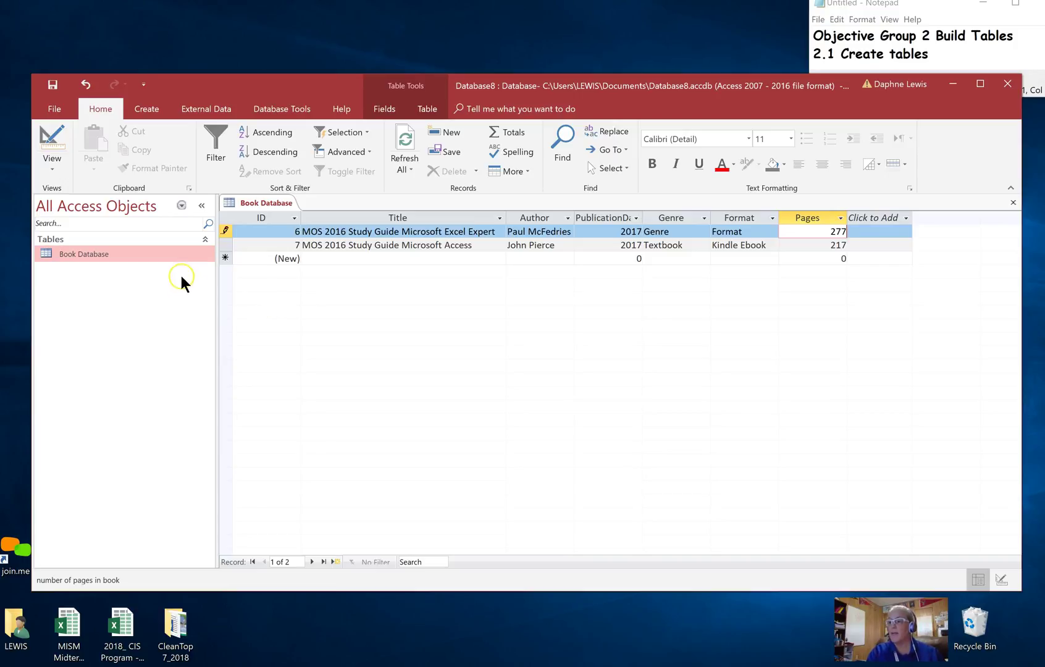
click(53, 84)
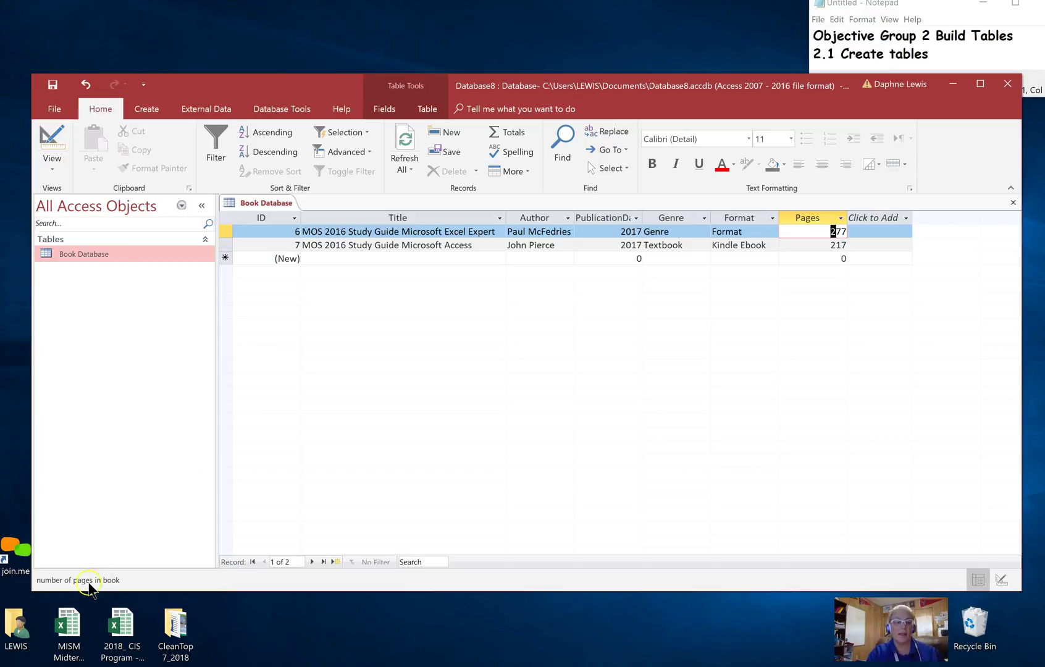